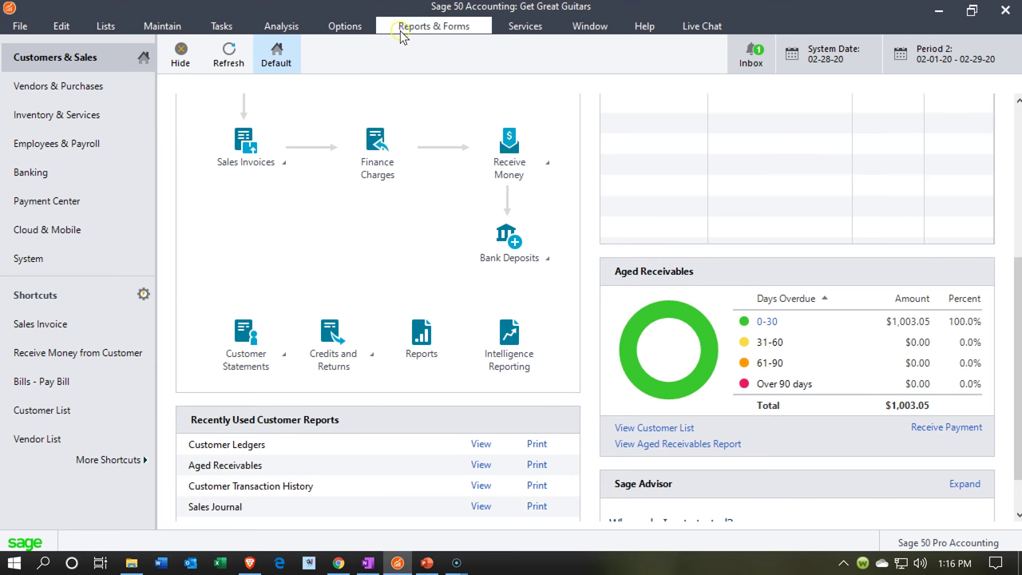
Generate the standard Balance Sheet for the current period ending February 29, 2020.
click(403, 32)
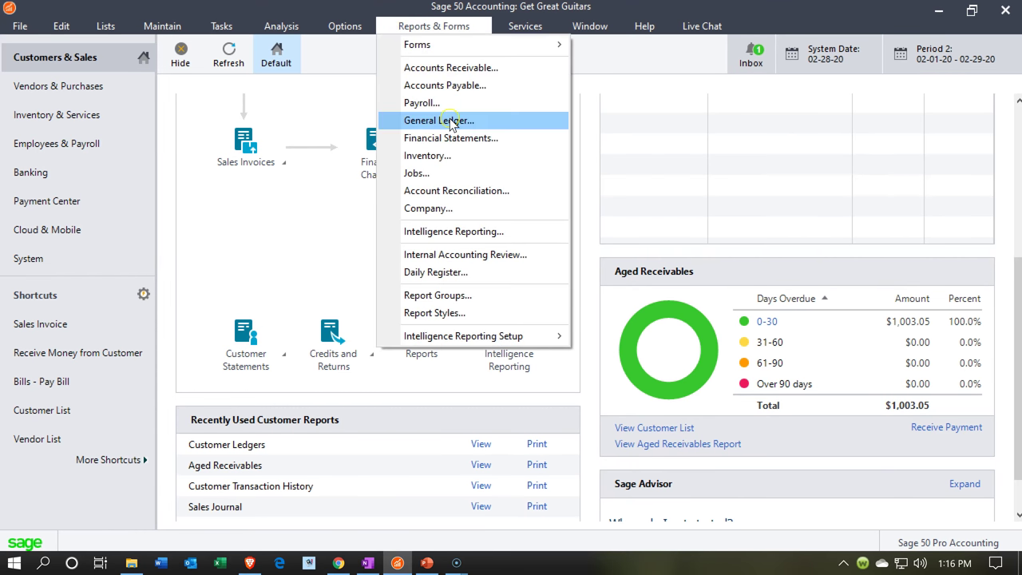
click(465, 139)
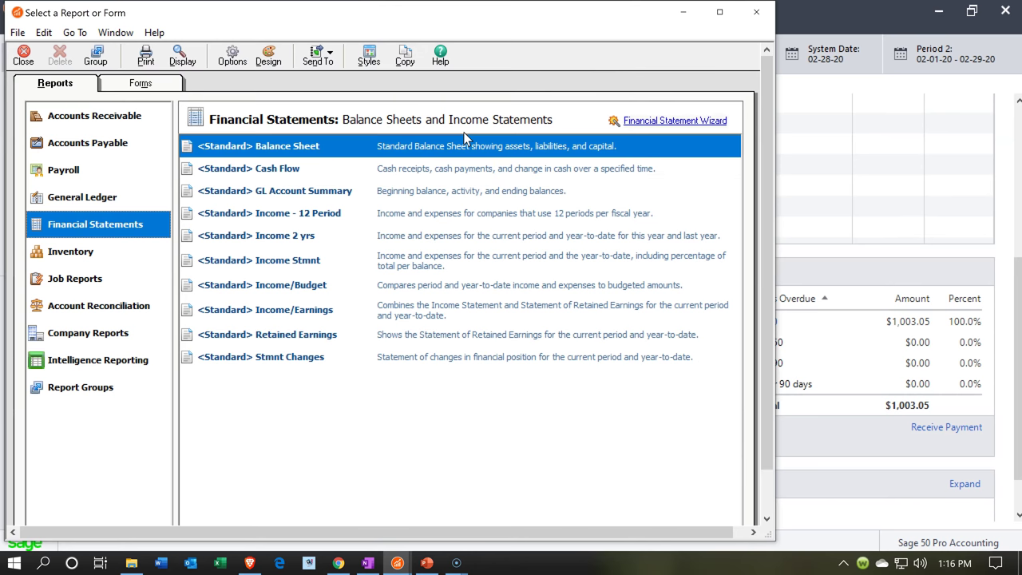
double_click(375, 156)
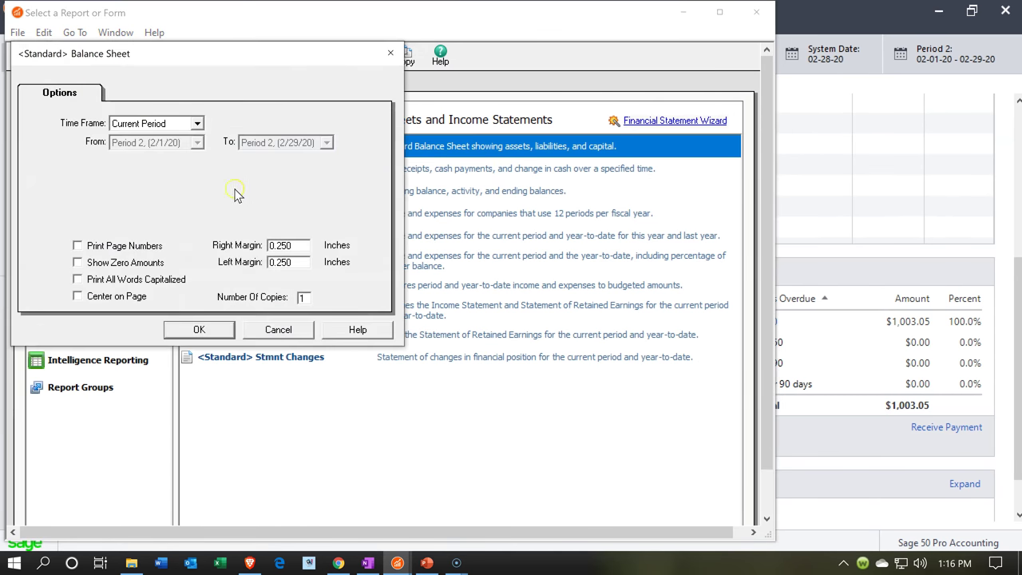
click(198, 330)
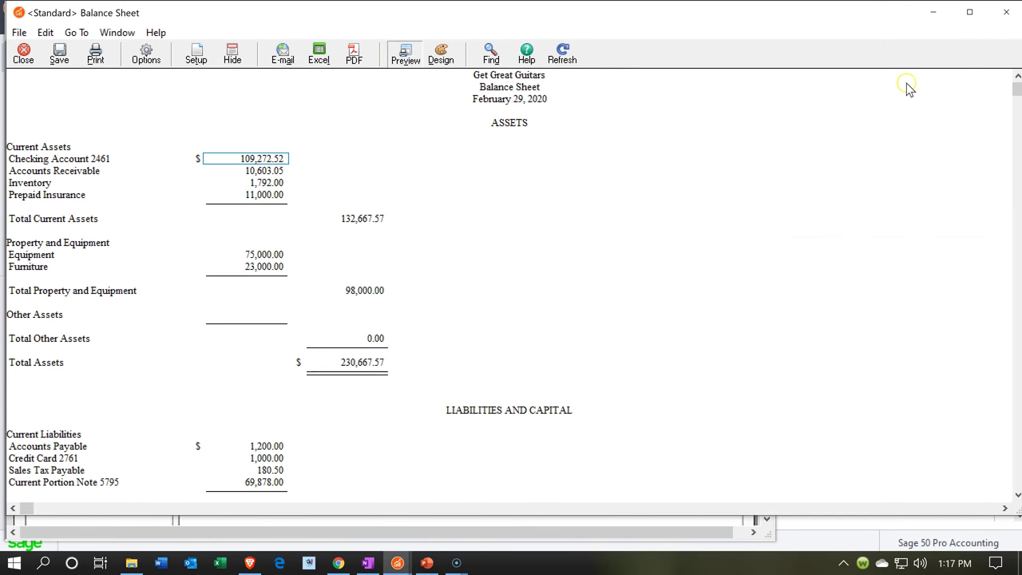
Maximize the Balance Sheet and review its assets and liabilities, totaling $230,667.57 in assets.
click(969, 12)
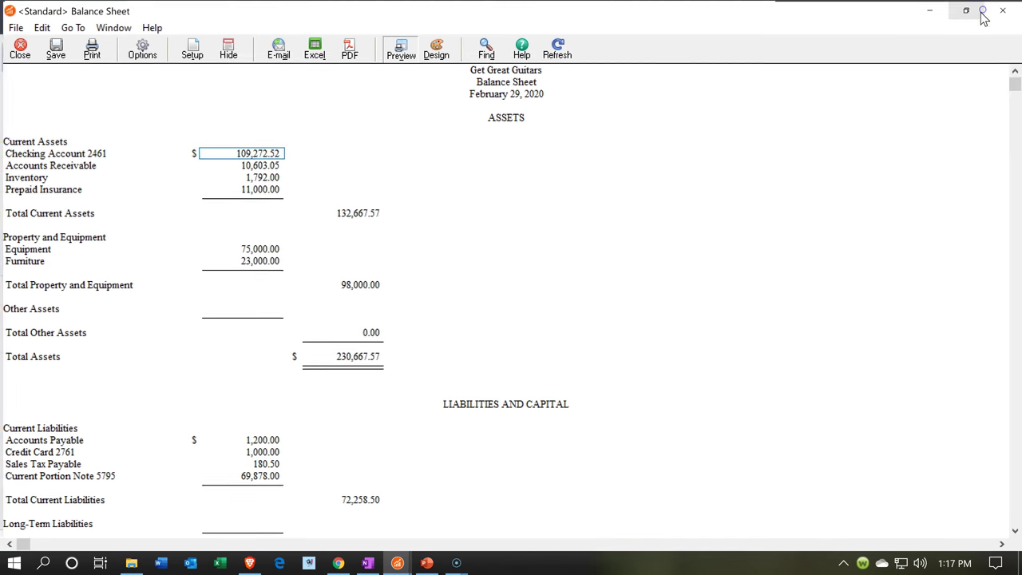
scroll(447, 363, down, 5)
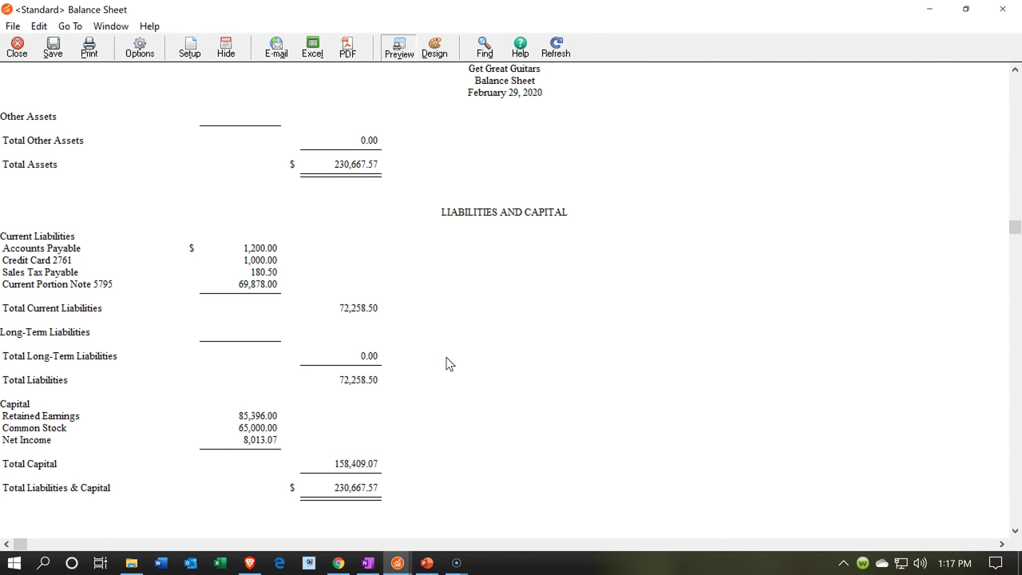
scroll(447, 363, up, 5)
click(280, 198)
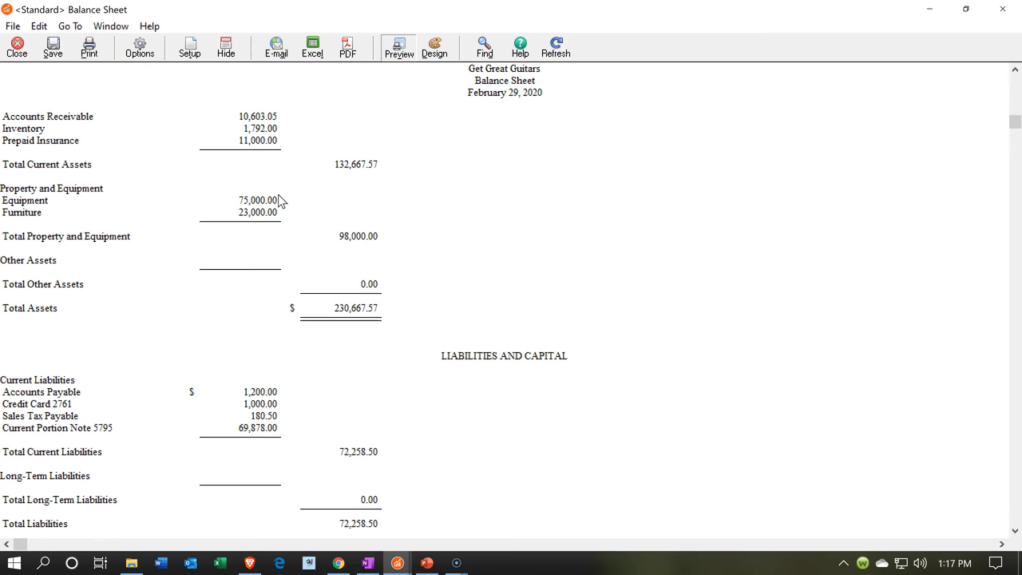
scroll(278, 200, up, 2)
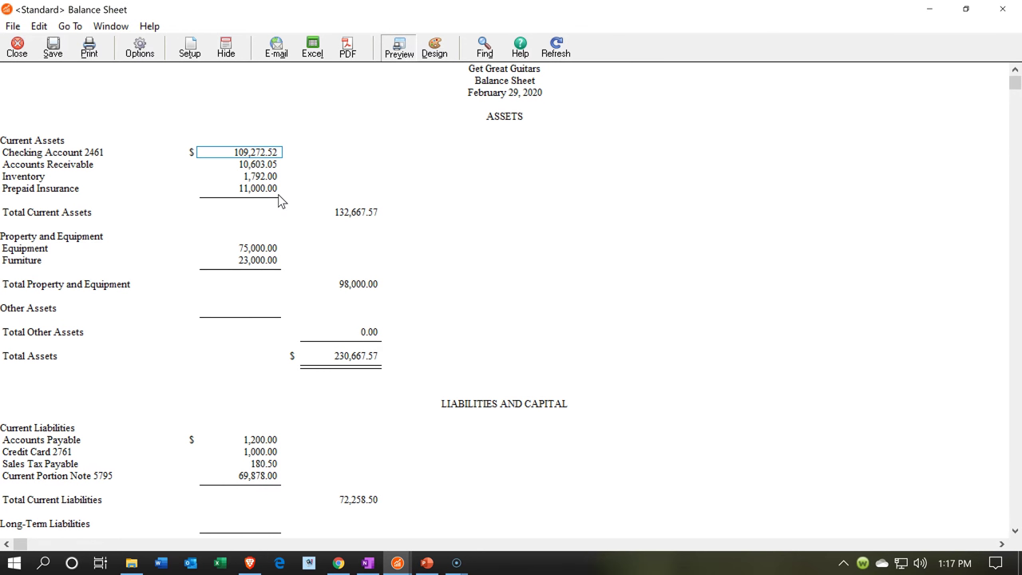
click(213, 260)
click(246, 250)
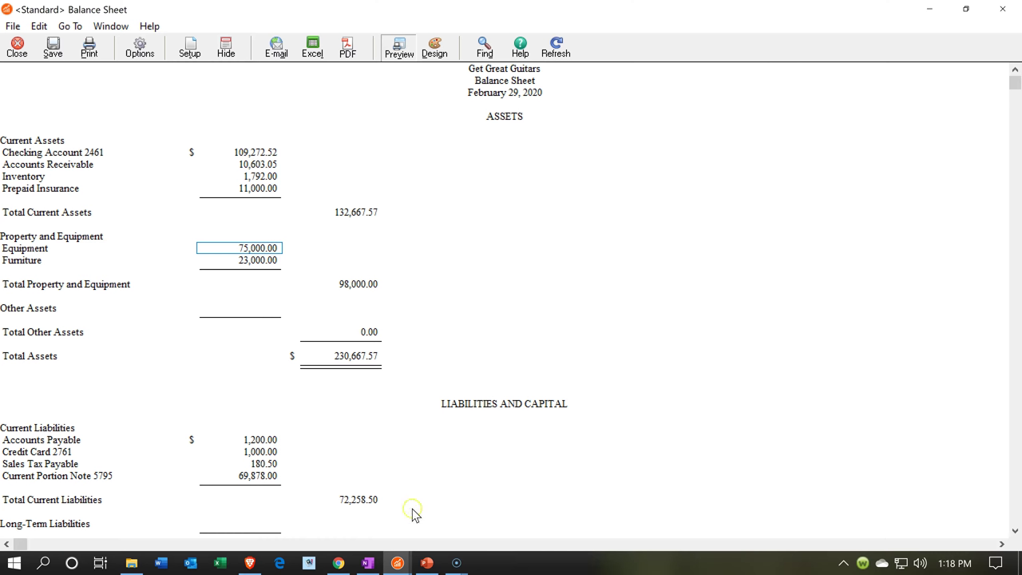
Return to the main company window and start a blank General Journal Entry dated 2/28/20.
click(398, 563)
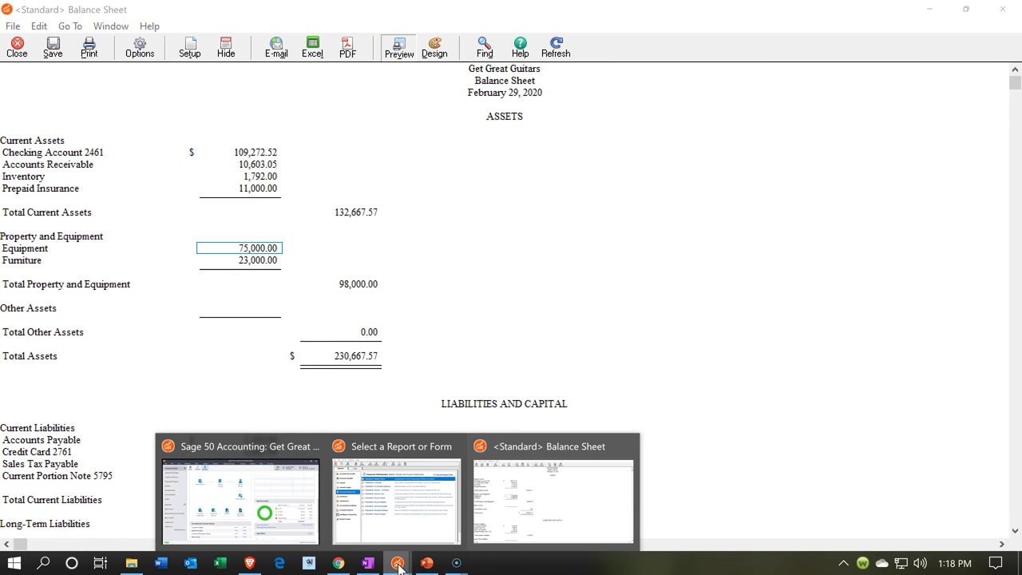
click(247, 511)
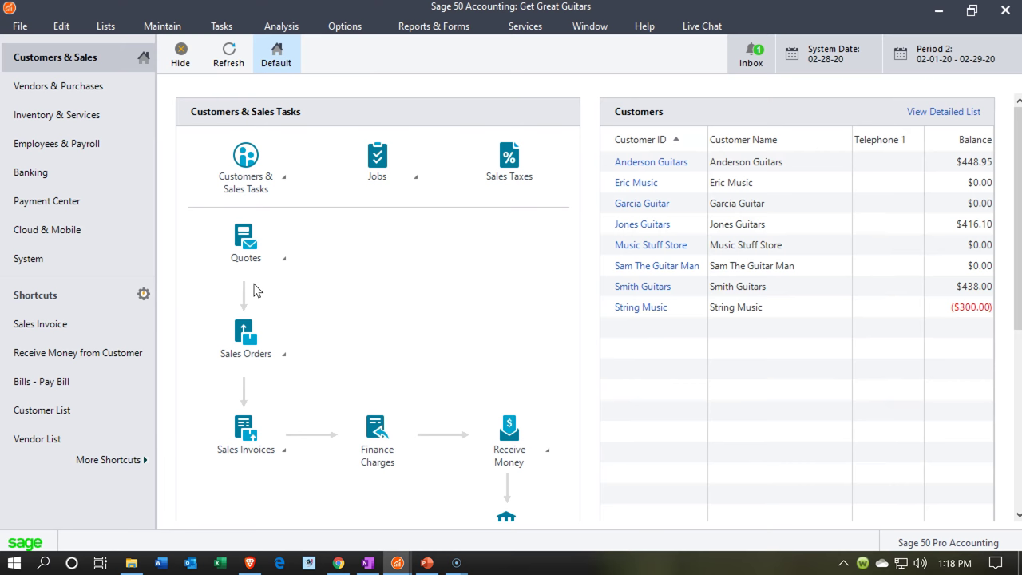
click(222, 27)
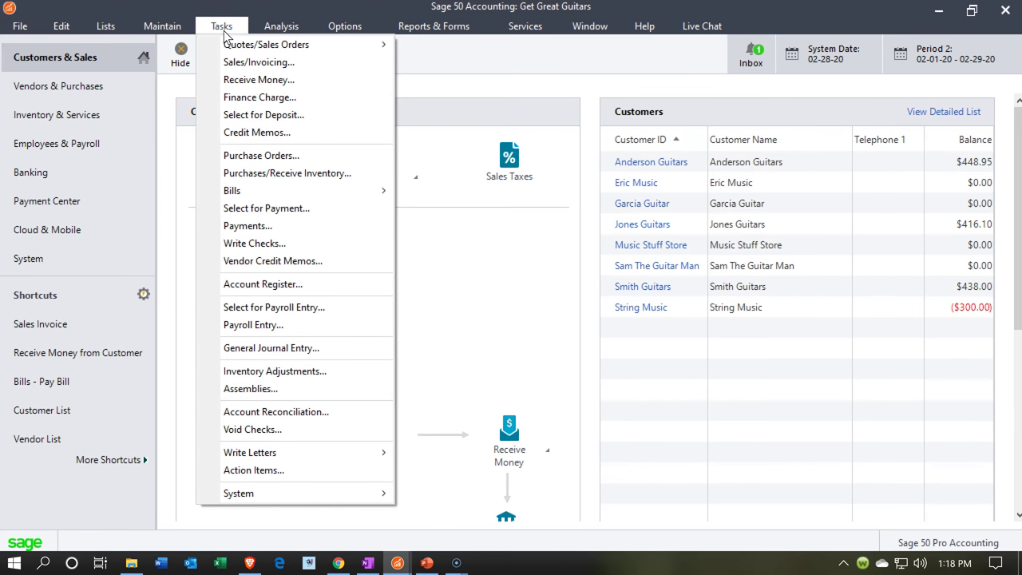
click(281, 349)
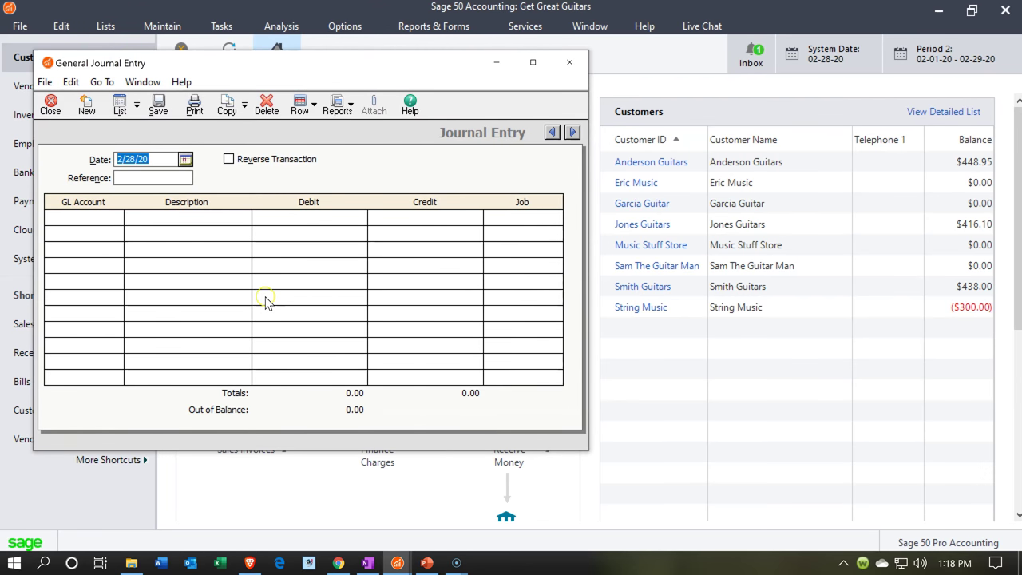
Debit account 1500 Equipment for 50,000.00 on the first line of the entry.
click(531, 62)
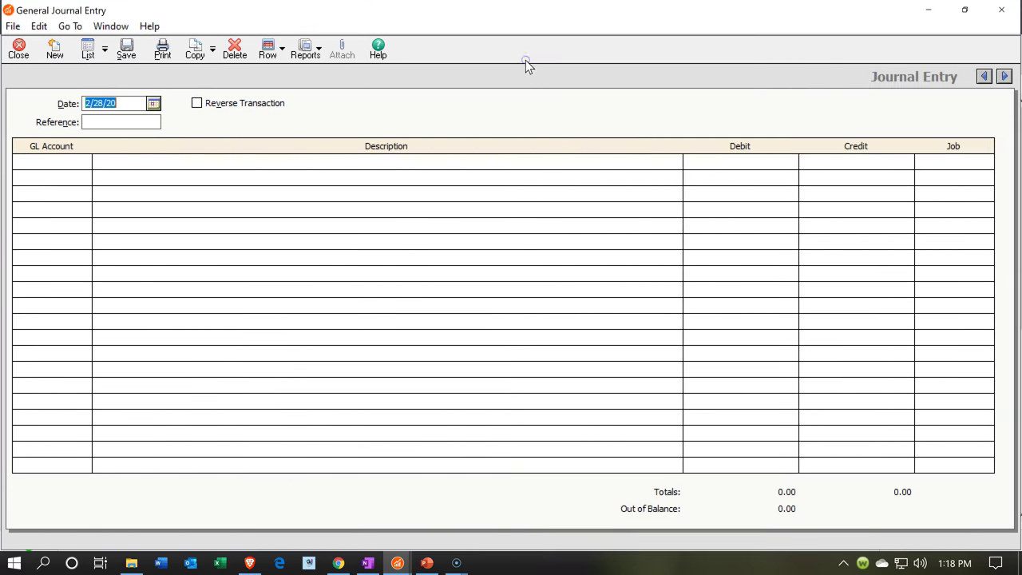
key(Tab)
key(Tab)
key(Tab)
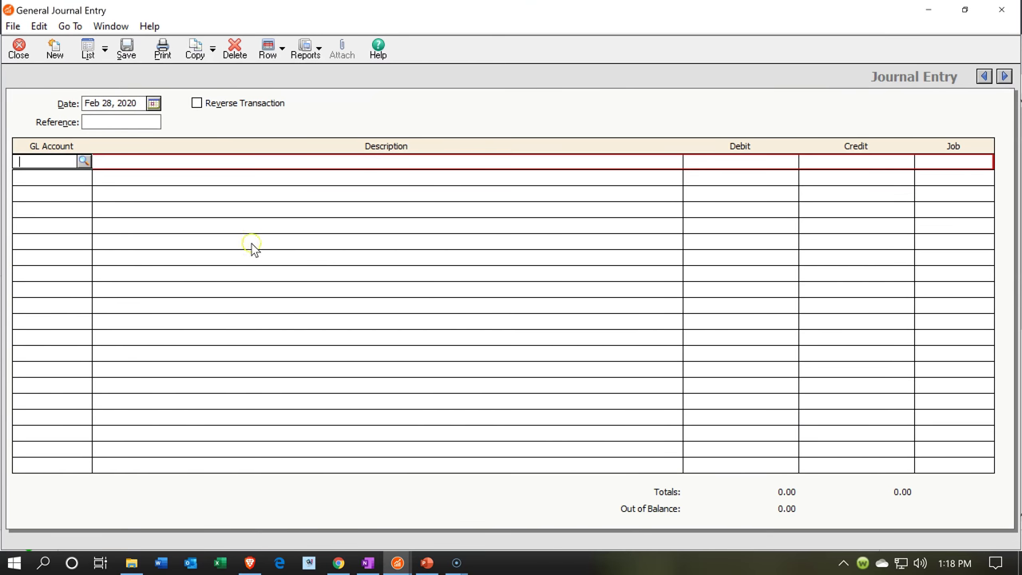
click(84, 161)
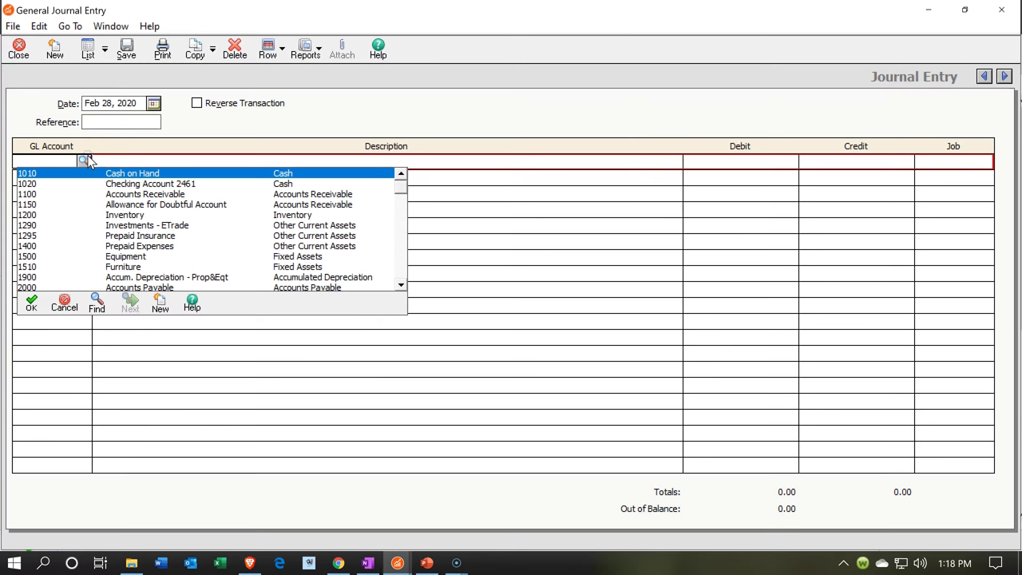
double_click(135, 257)
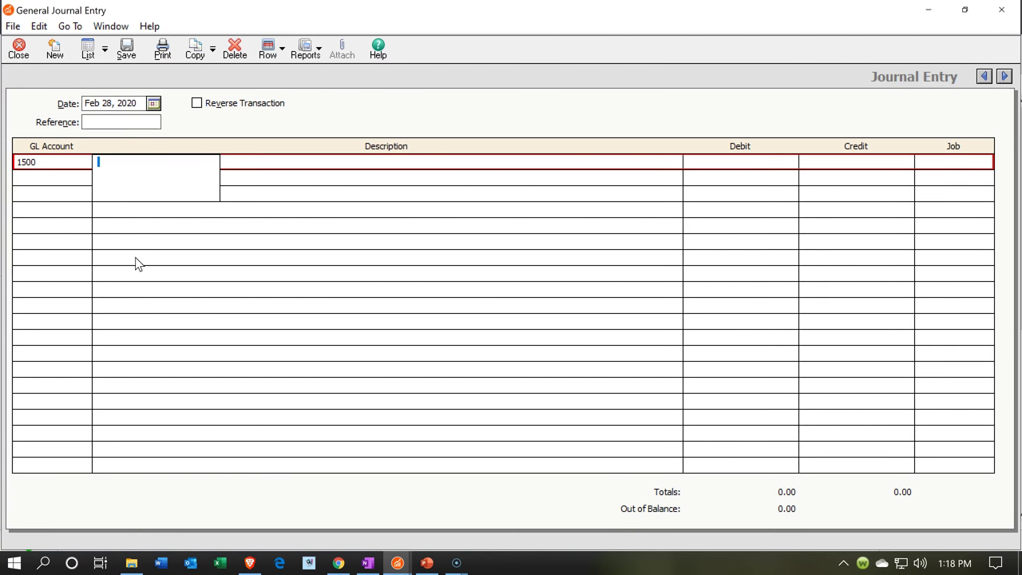
key(Tab)
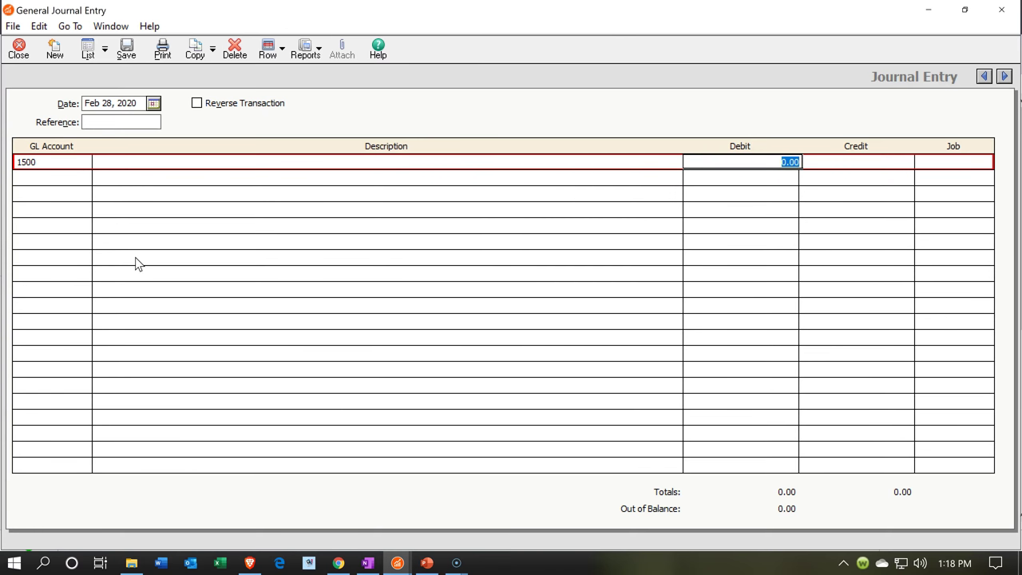
text(50000)
key(Tab)
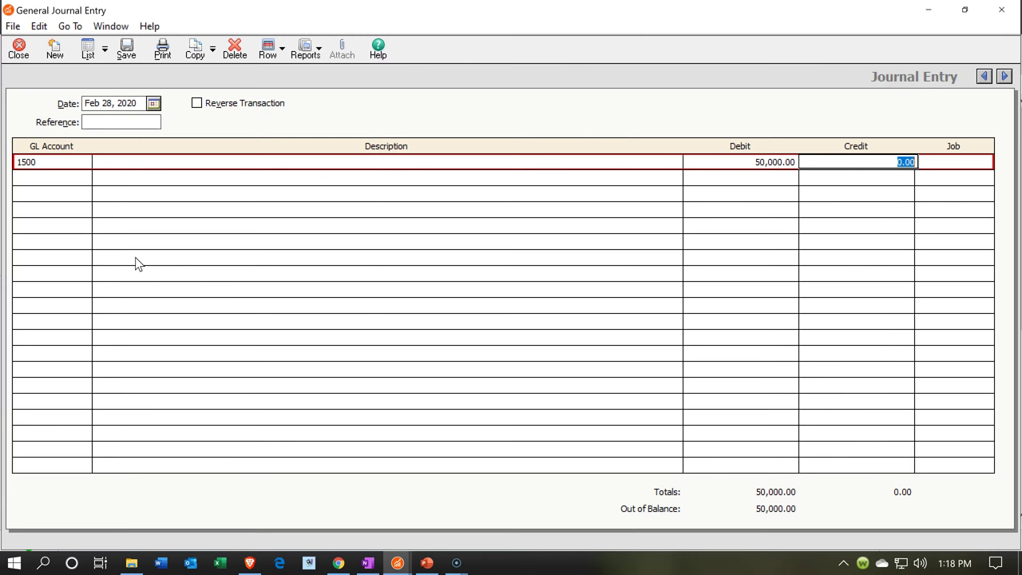
key(Tab)
key(Tab)
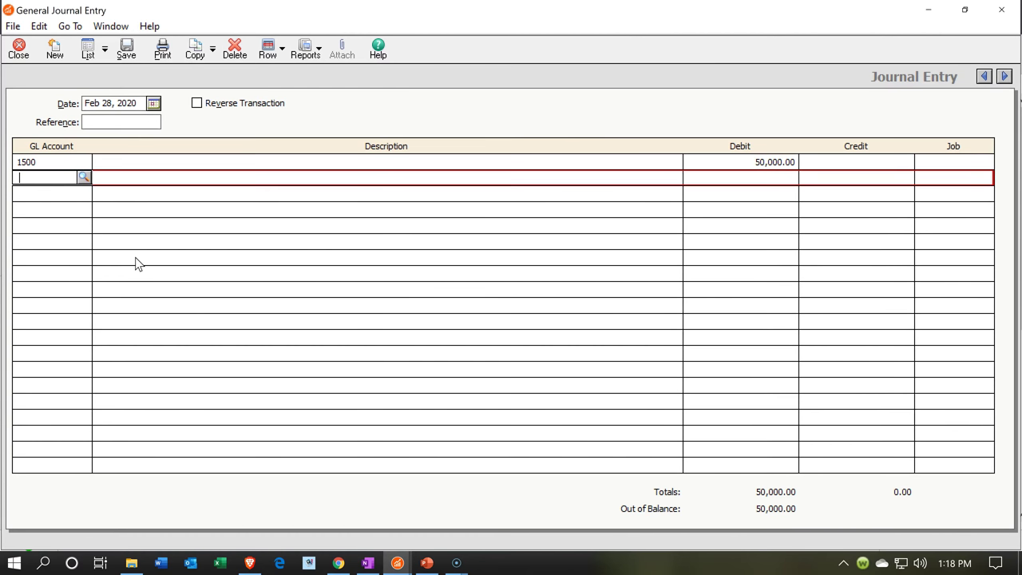
click(83, 176)
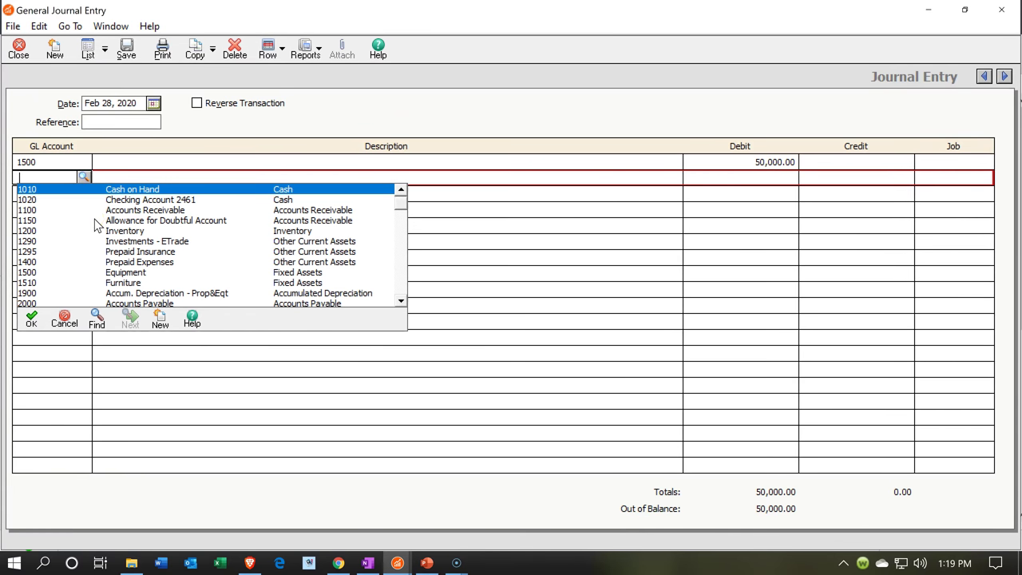
scroll(94, 224, down, 1)
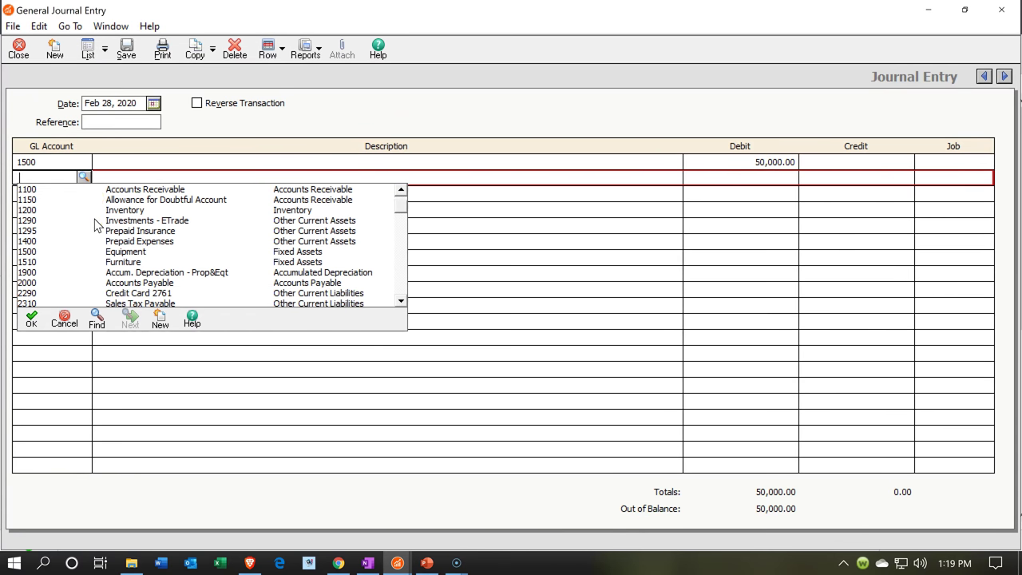
scroll(94, 225, down, 1)
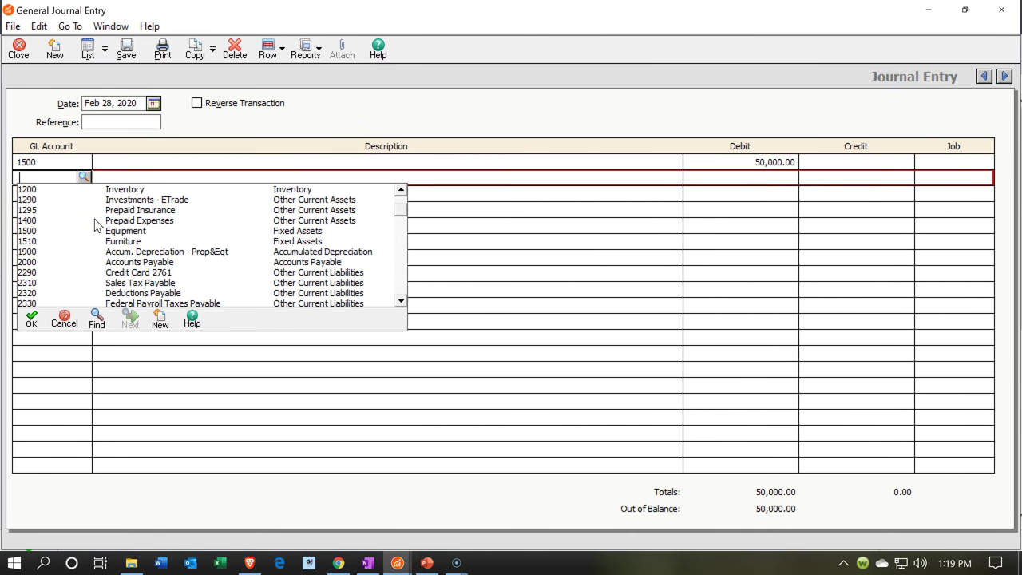
scroll(94, 225, down, 1)
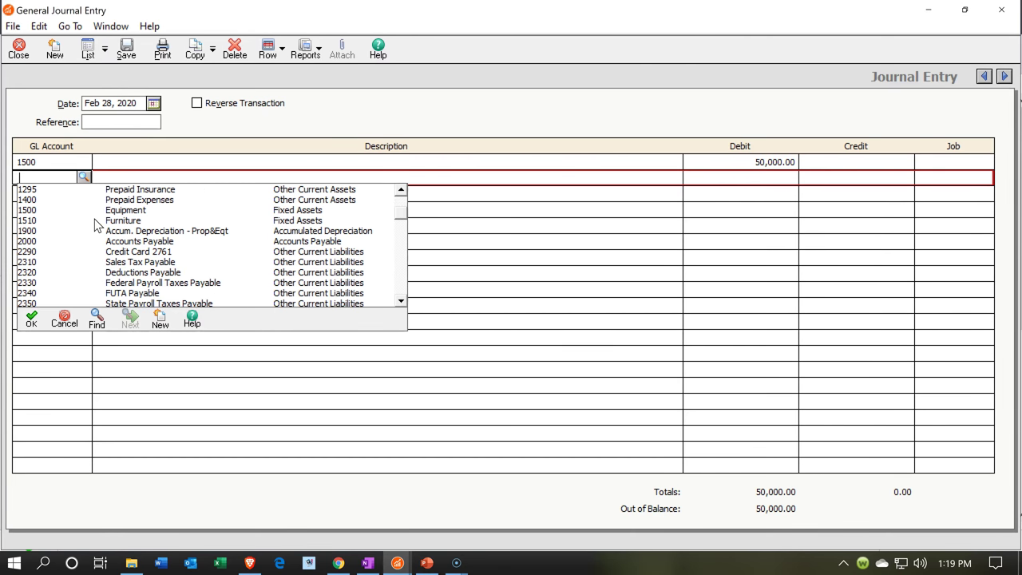
scroll(94, 225, down, 1)
scroll(94, 226, down, 3)
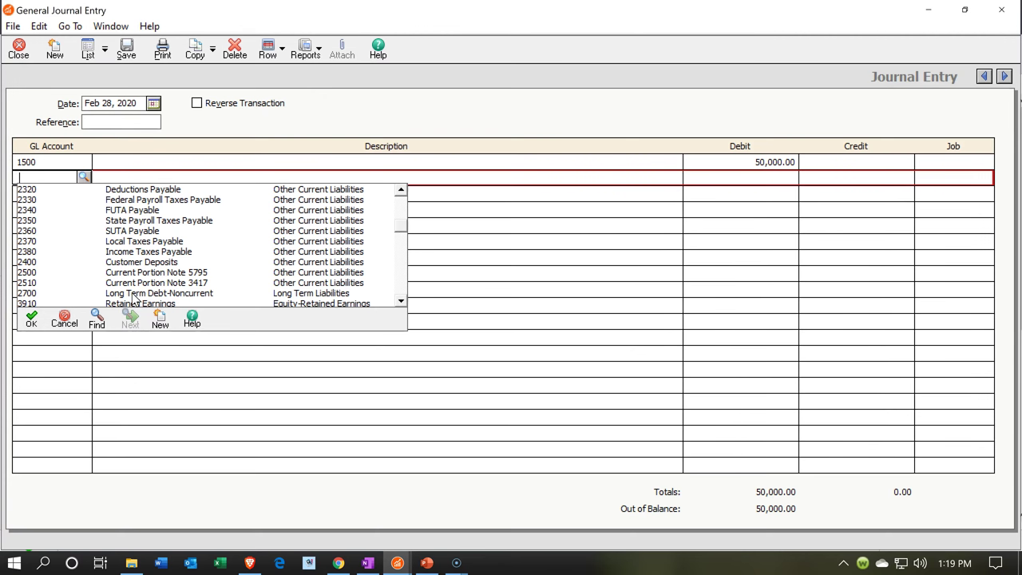
click(151, 322)
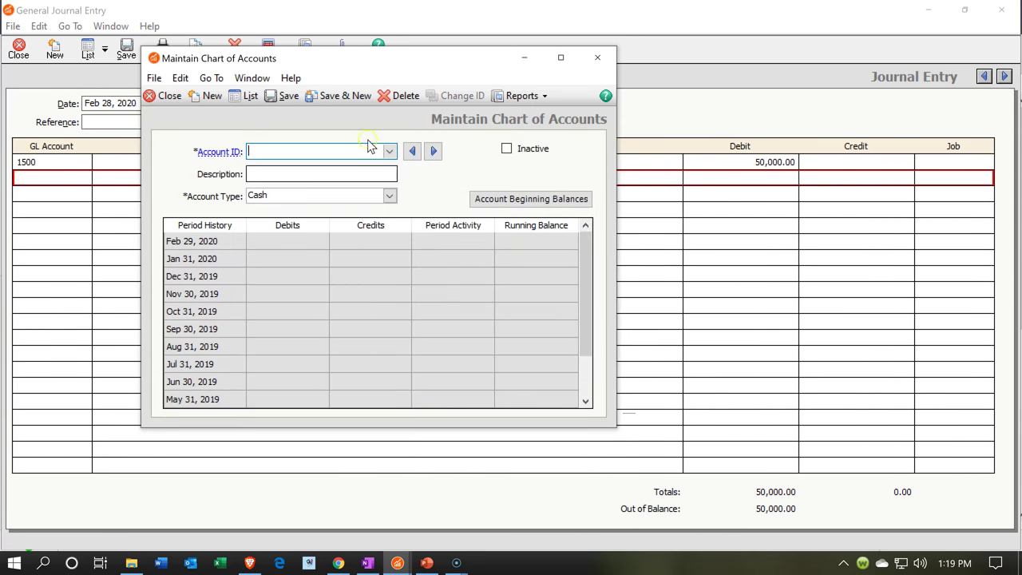
Enter account ID 2520 and edit its description to 'Note Payable 7642'.
click(561, 57)
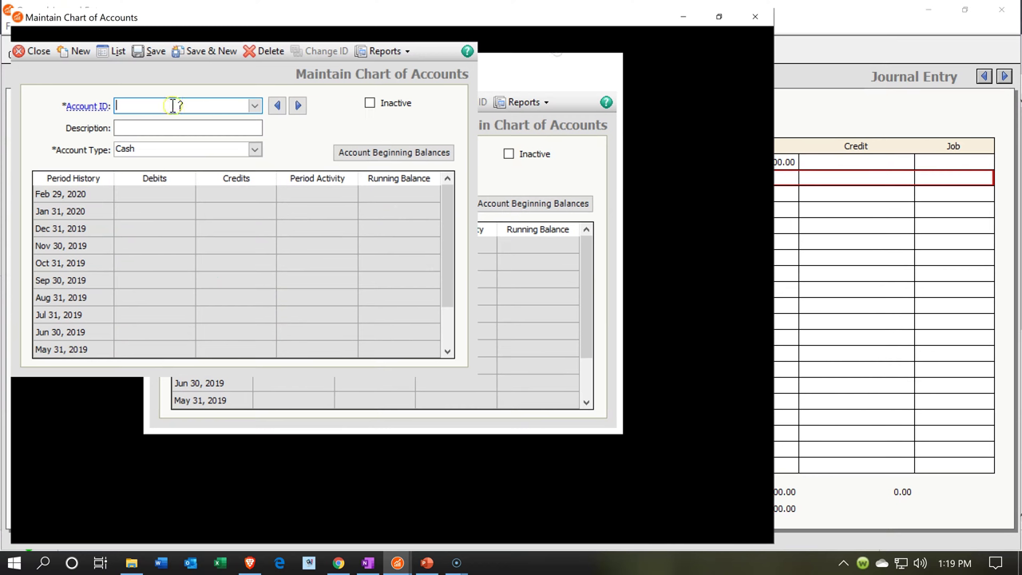
text(2520)
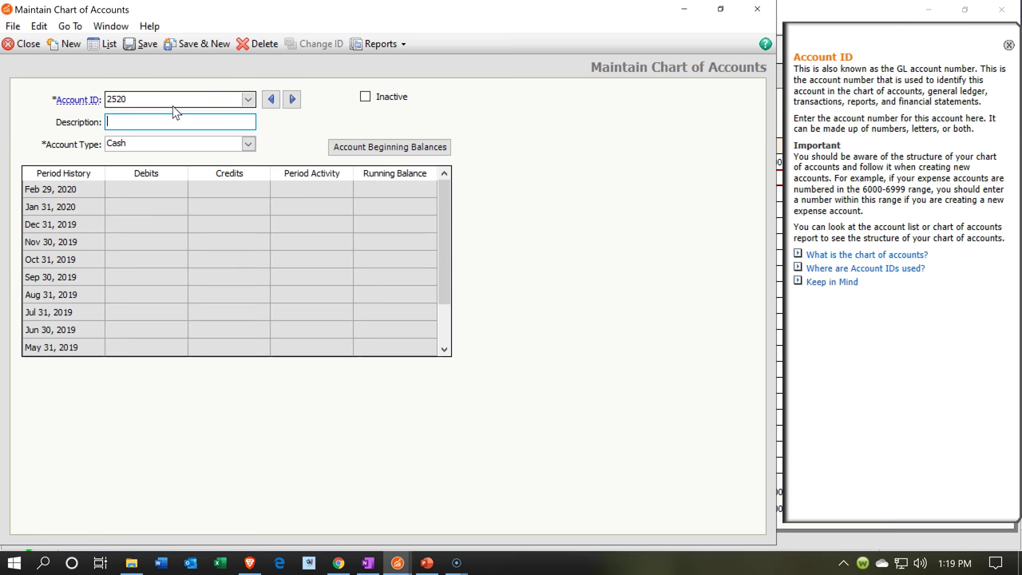
text(Cur)
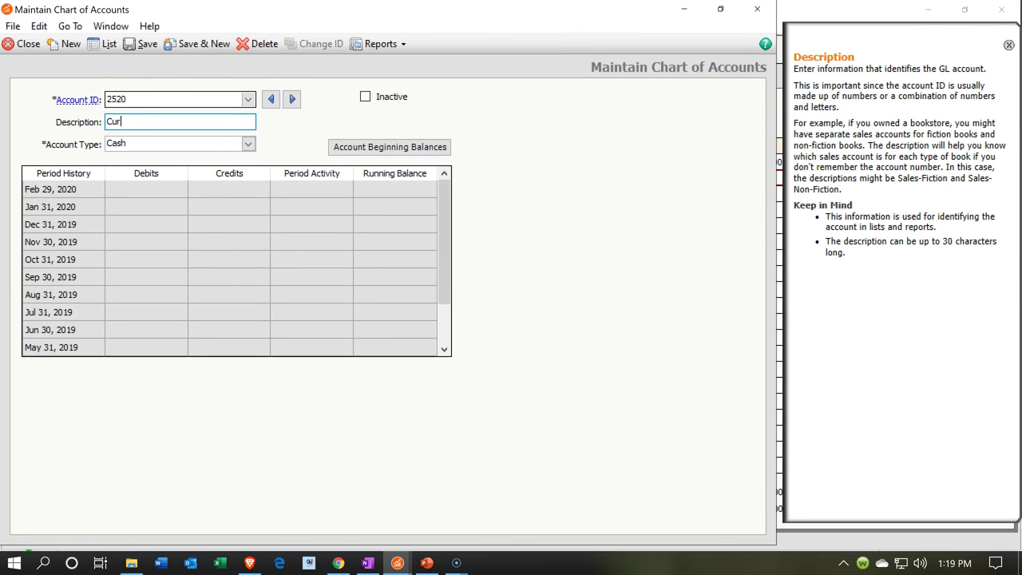
text(rent Portion Note Payable 3)
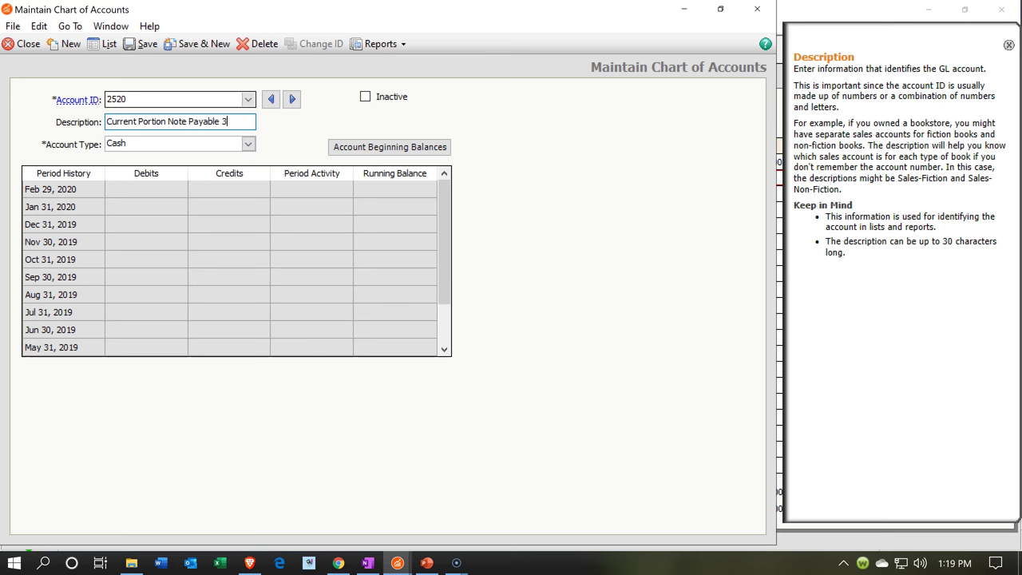
key(BackSpace)
click(188, 121)
click(167, 122)
key(BackSpace)
key(BackSpace)
key(BackSpace)
key(BackSpace)
key(BackSpace)
key(BackSpace)
key(BackSpace)
key(BackSpace)
key(BackSpace)
key(BackSpace)
key(BackSpace)
key(BackSpace)
key(BackSpace)
key(BackSpace)
key(BackSpace)
key(BackSpace)
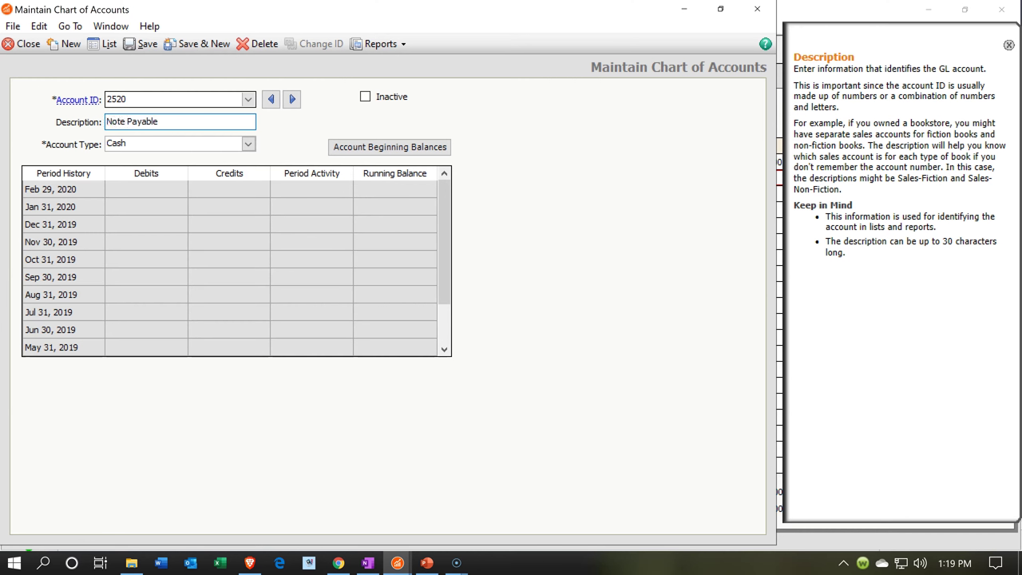
text(7642)
key(Tab)
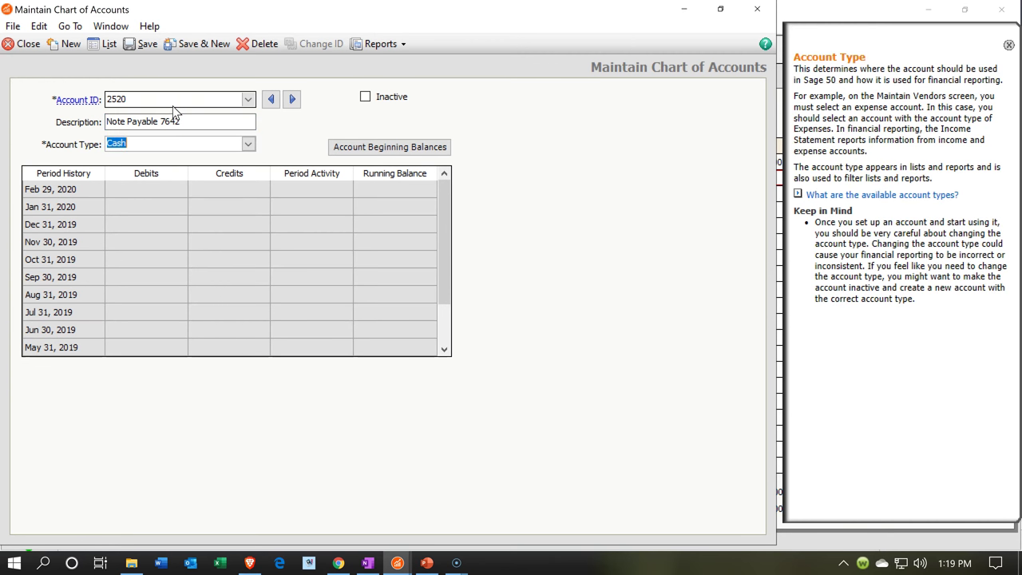
Choose Other Current Assets as the account type and save account 2520.
click(249, 144)
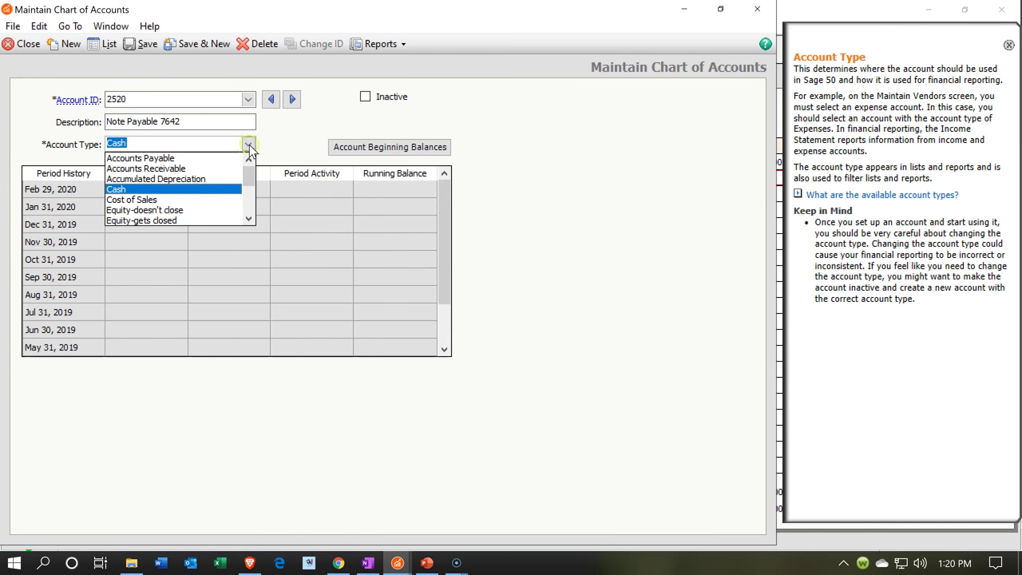
scroll(227, 183, down, 2)
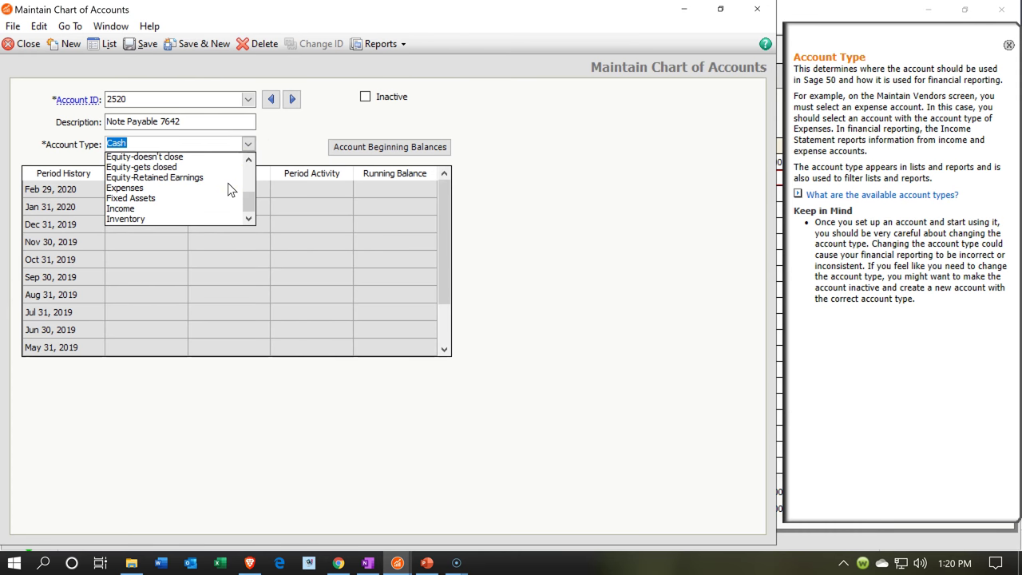
scroll(228, 183, down, 1)
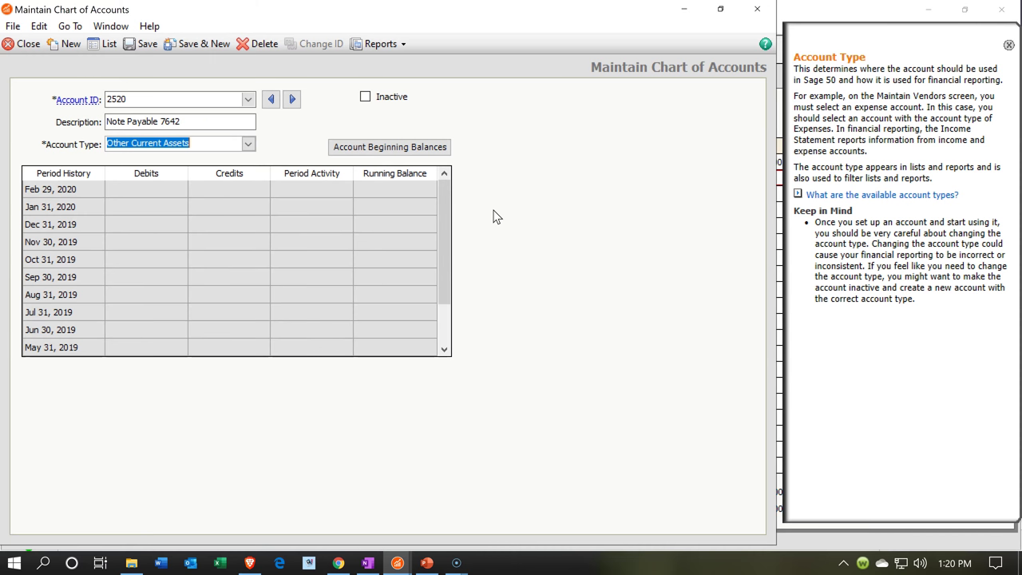
click(147, 46)
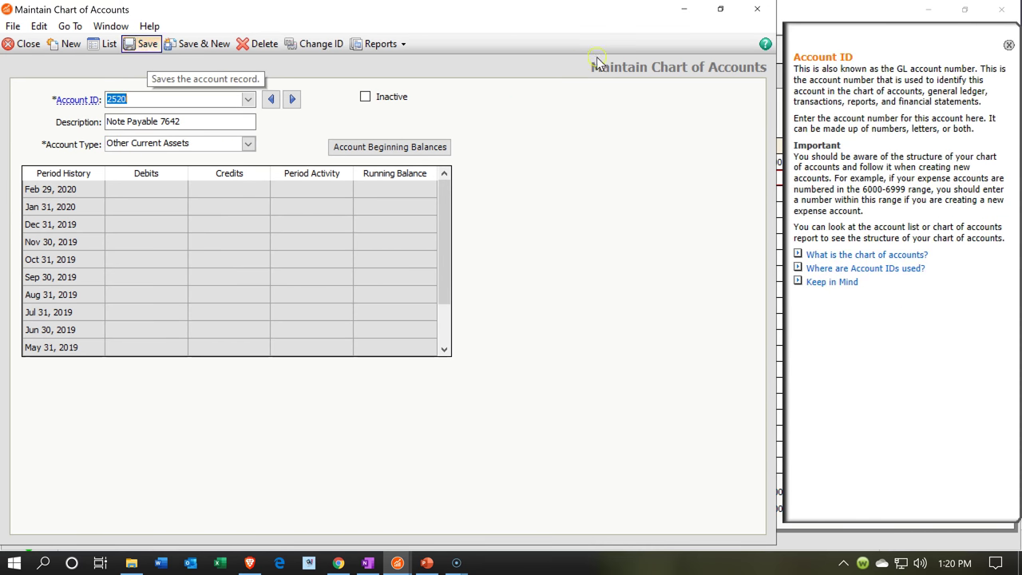
click(751, 8)
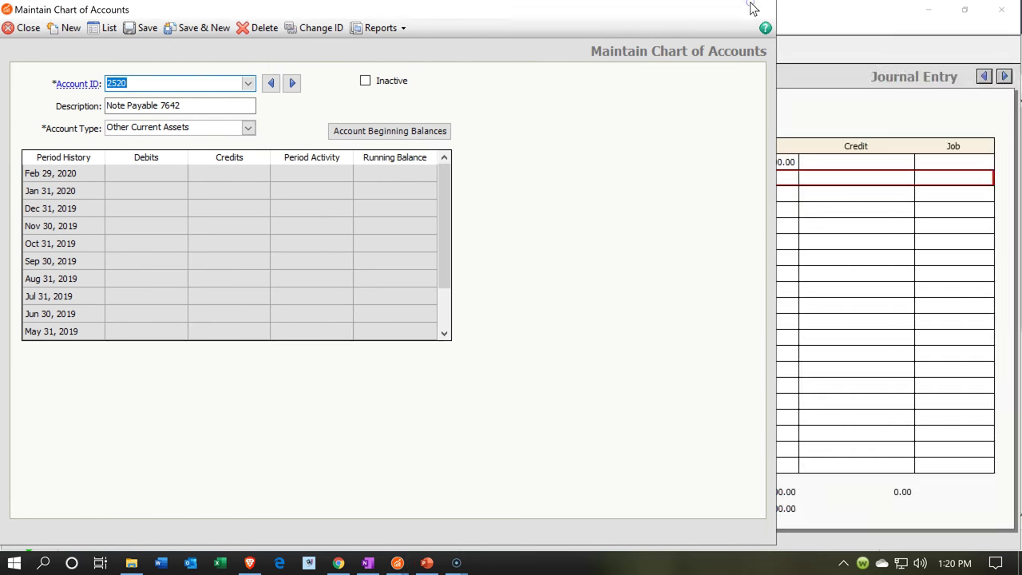
Assign account 2520 Note Payable 7642 to the second journal line.
click(750, 8)
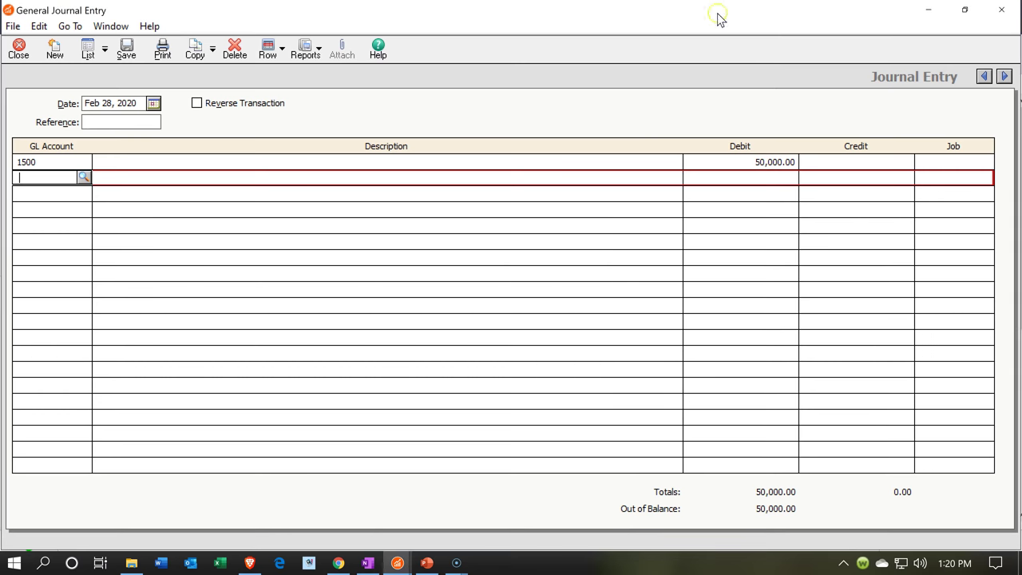
click(83, 178)
scroll(205, 271, down, 1)
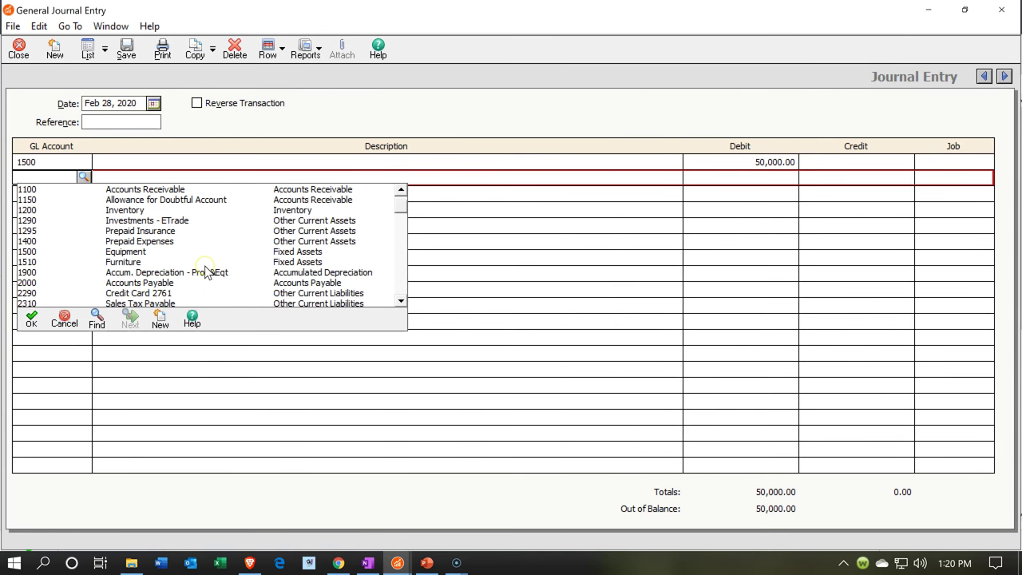
scroll(205, 273, down, 7)
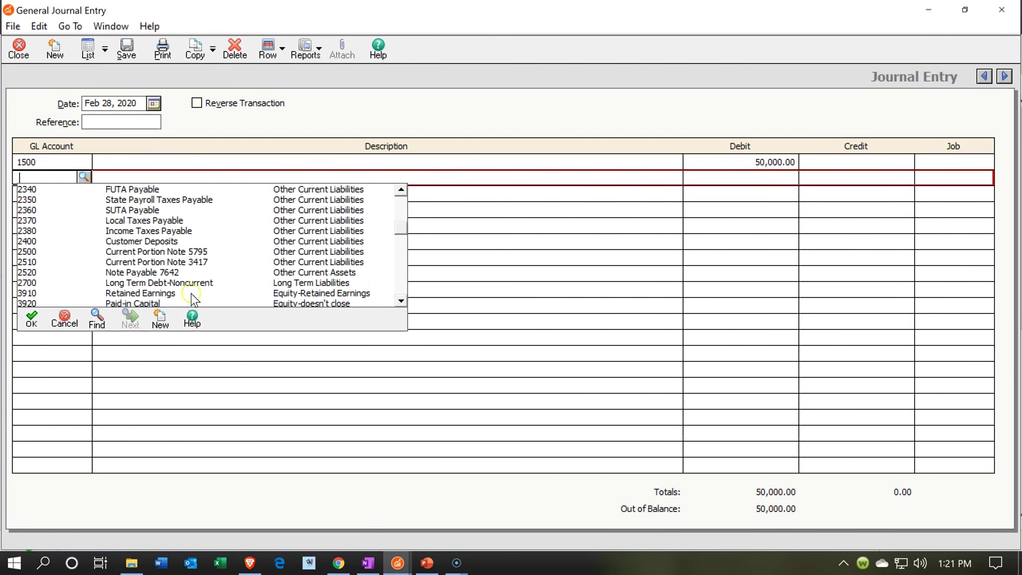
double_click(158, 272)
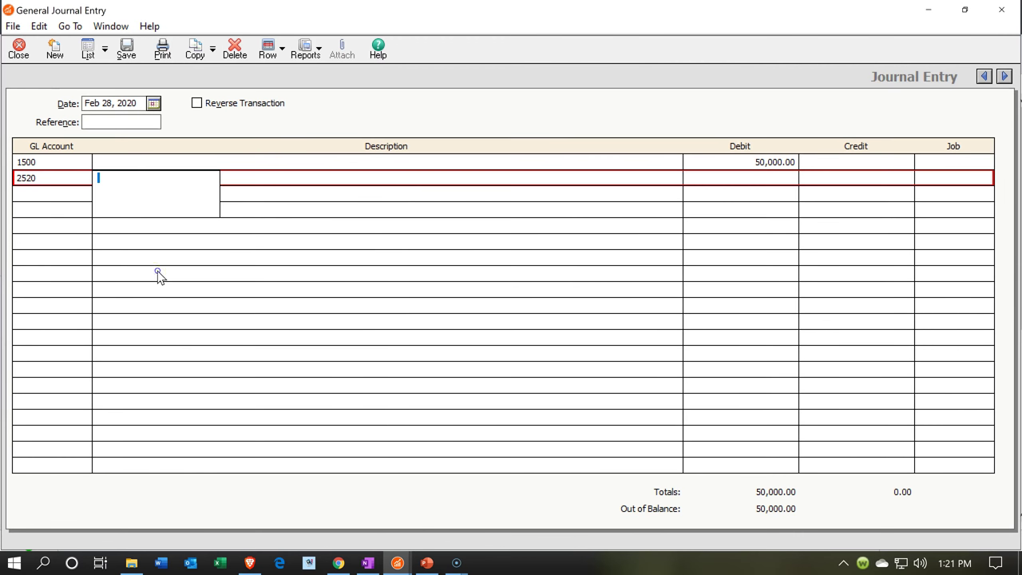
Describe the first line as 'Purchase of equipment for loan', fixing the misspelling.
click(240, 162)
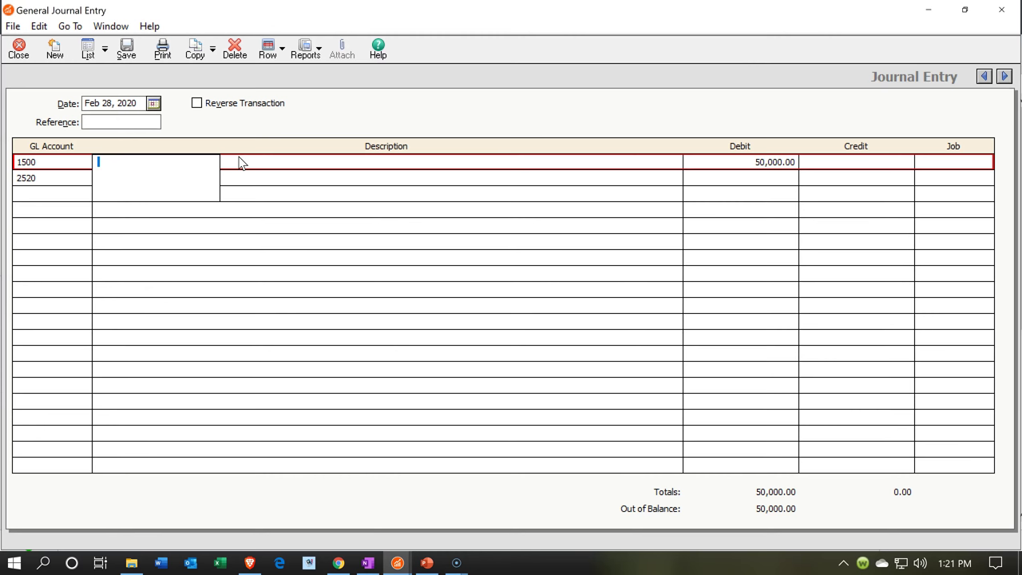
text(Purachas of equipment for)
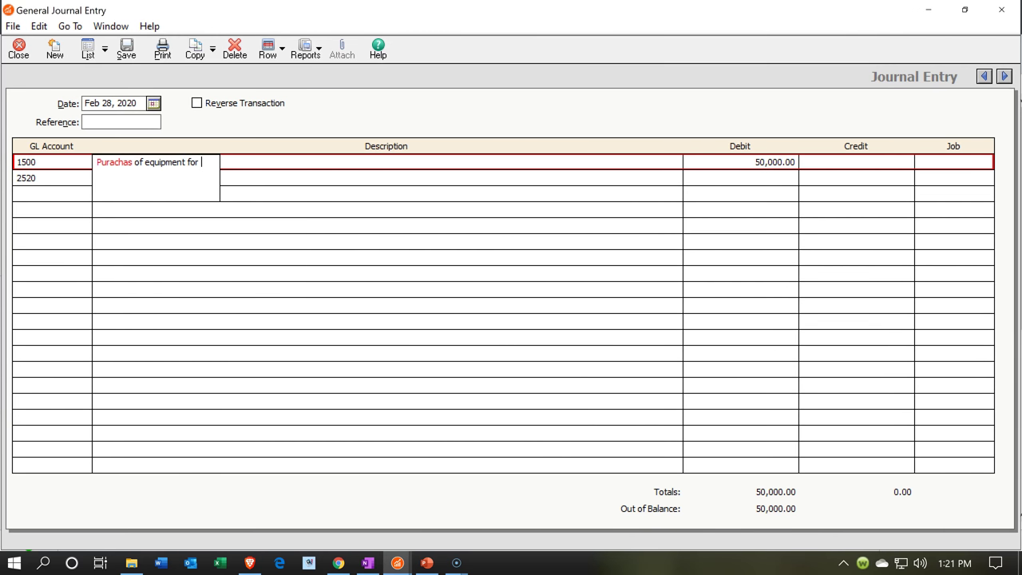
text( loan)
click(132, 160)
right_click(116, 158)
click(153, 170)
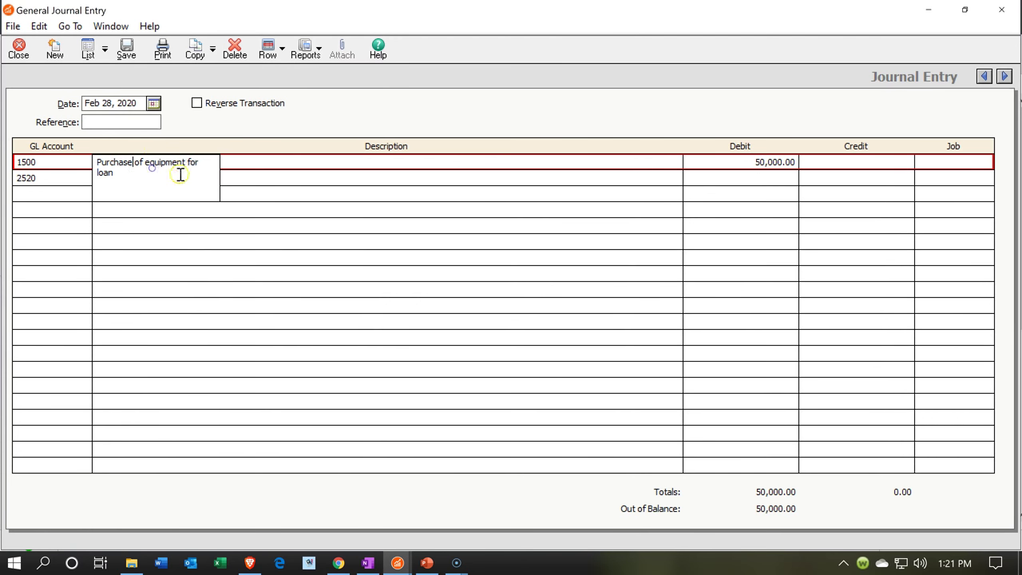
key(Down)
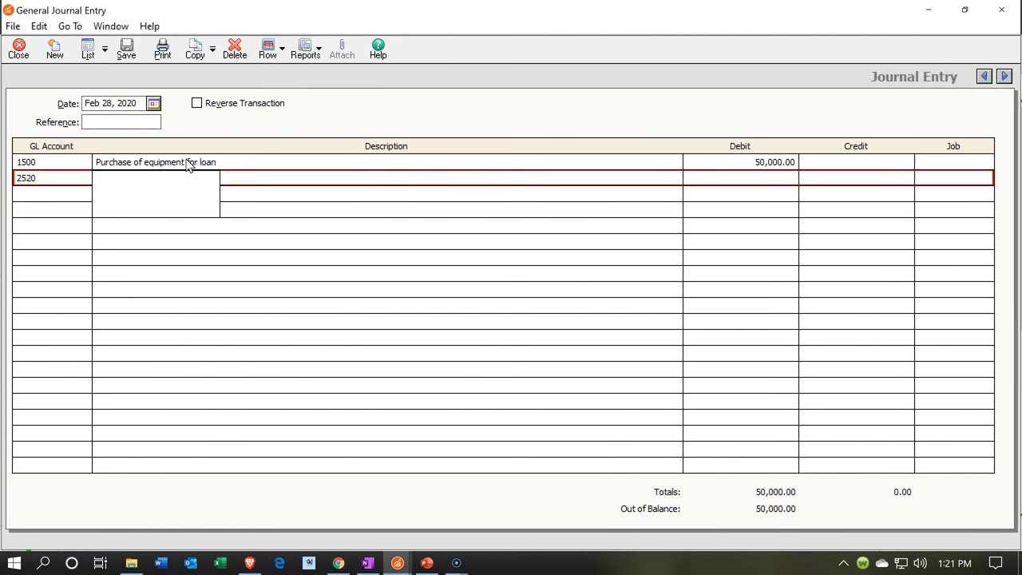
Copy the description to line two, credit 50,000.00, and post the balanced entry.
click(226, 161)
key(ctrl+c)
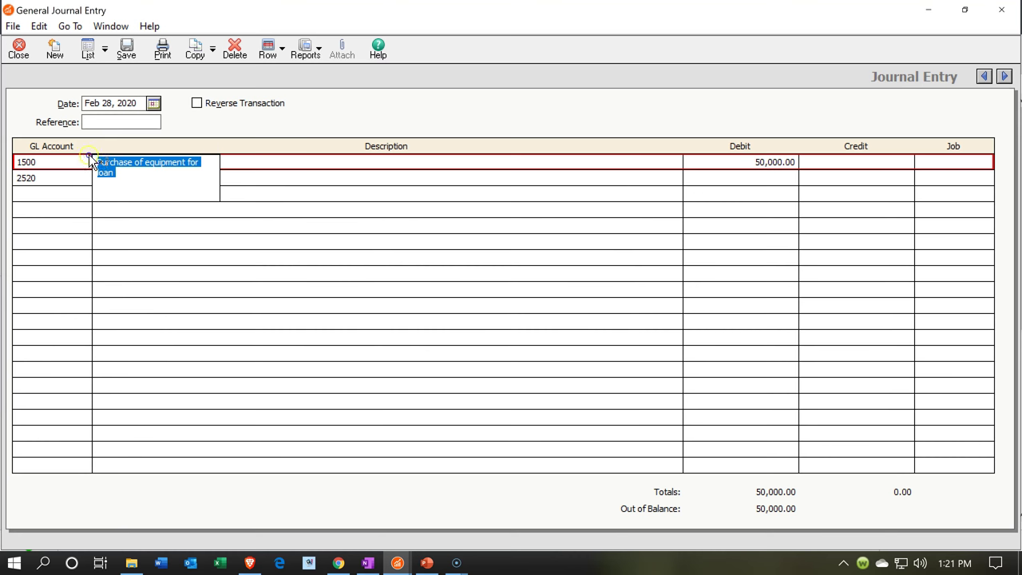
click(250, 180)
key(ctrl+v)
key(Tab)
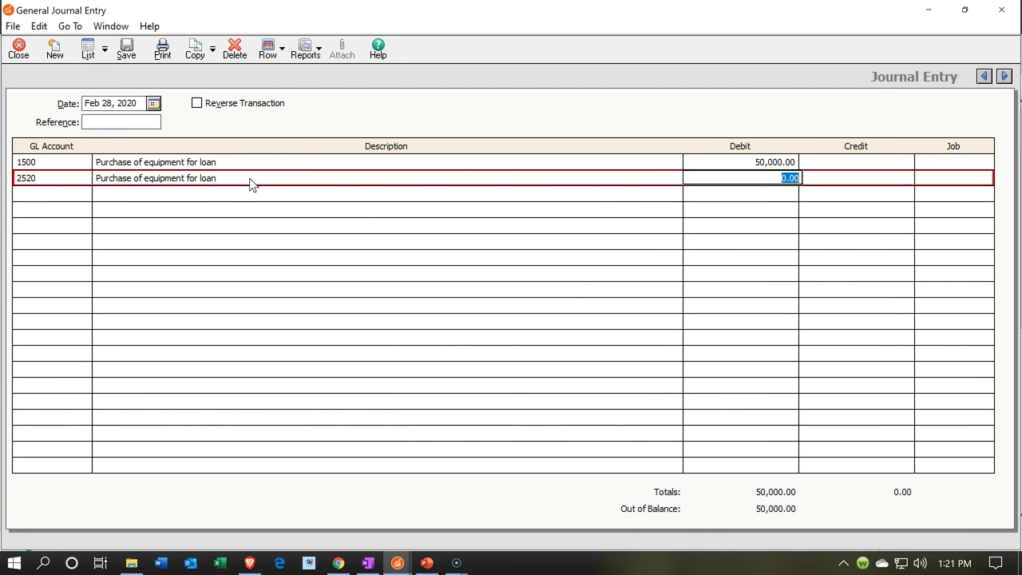
key(Tab)
text(50000)
key(Return)
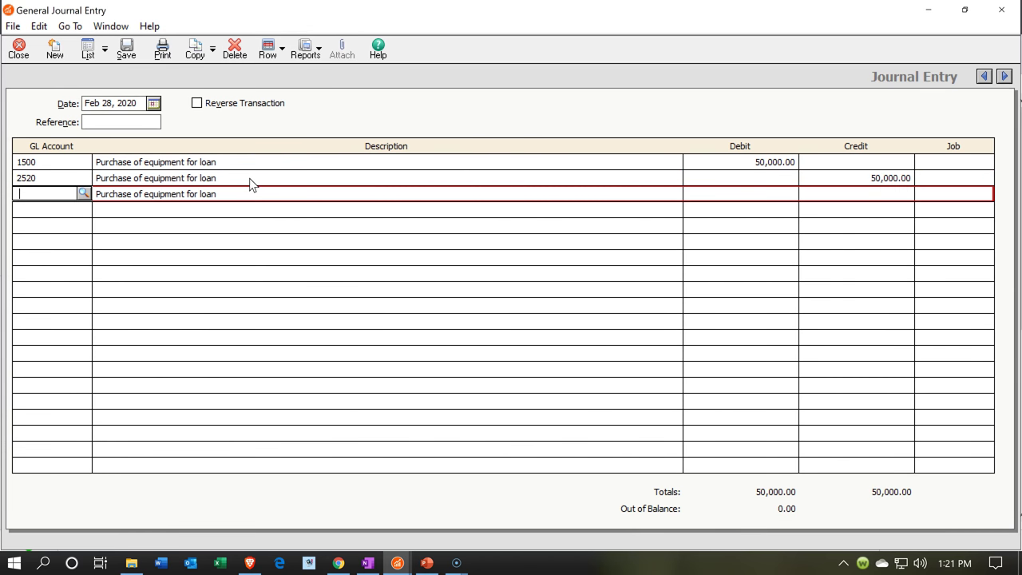
click(123, 56)
Close the journal entry and check the Note Payable 7642 balance on the Balance Sheet.
click(997, 9)
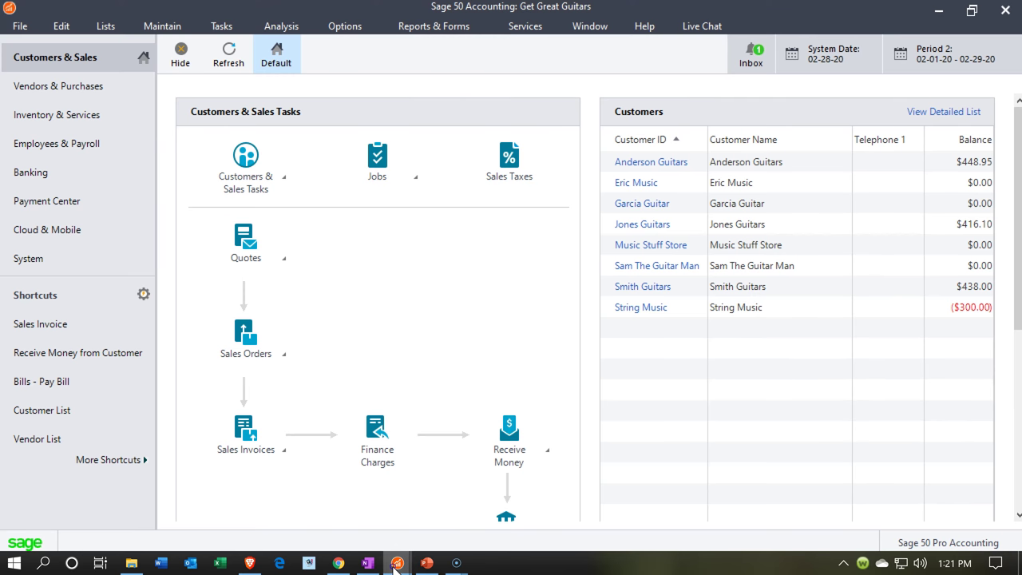
mouse_move(394, 566)
click(501, 519)
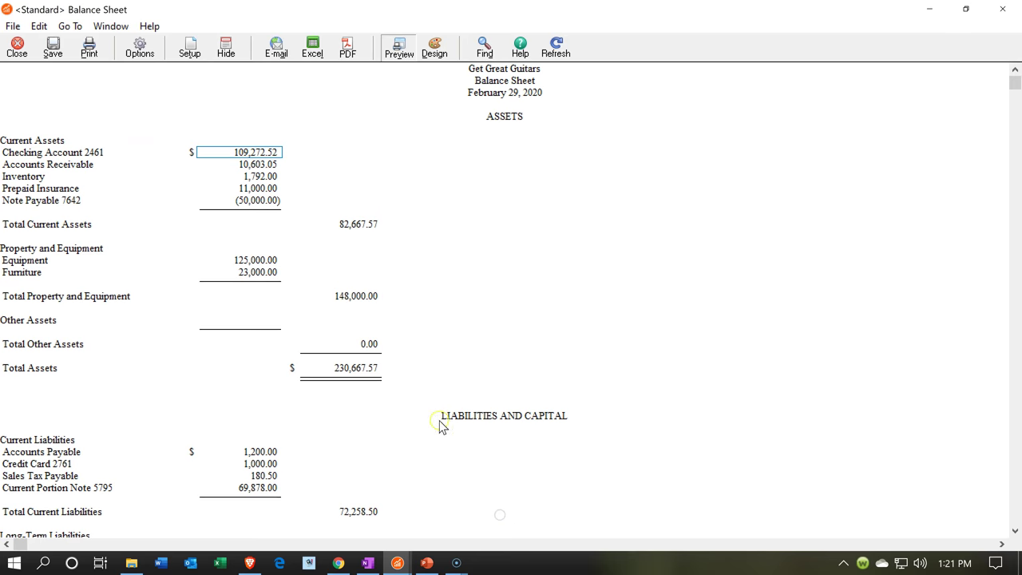
click(261, 200)
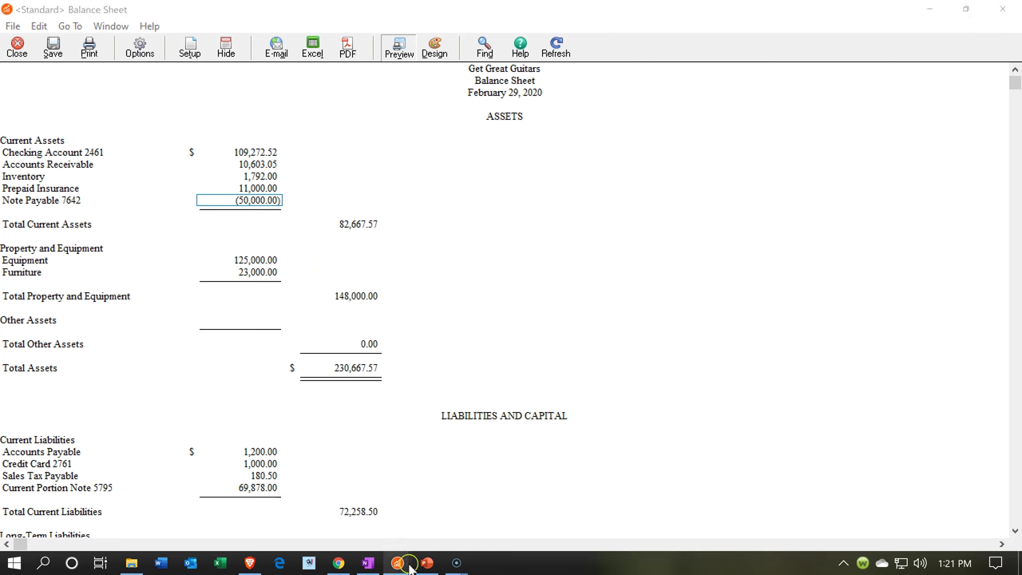
Return to the main window's Banking page, showing Checking Account 2461 at $110,902.92.
mouse_move(396, 562)
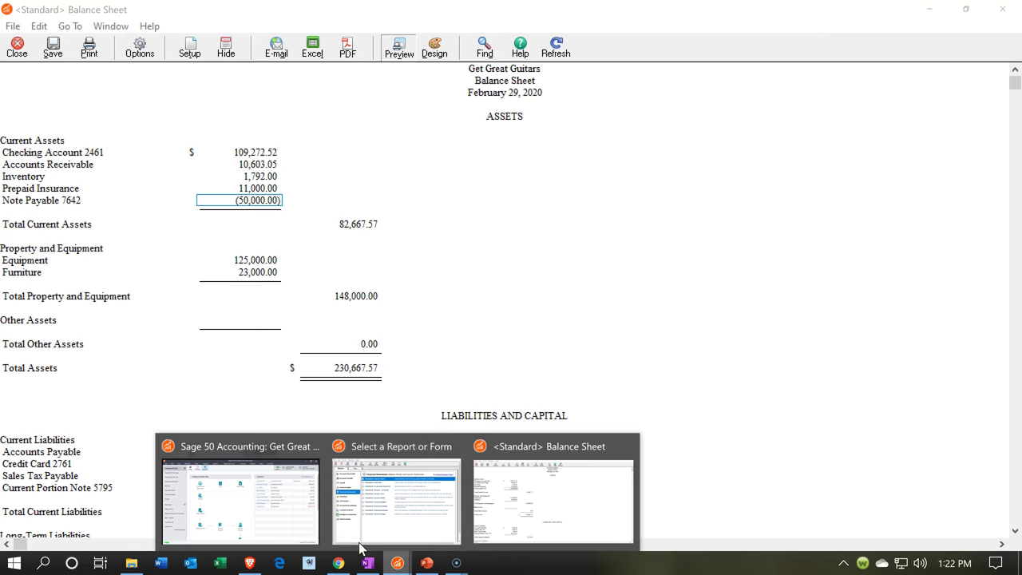
click(311, 534)
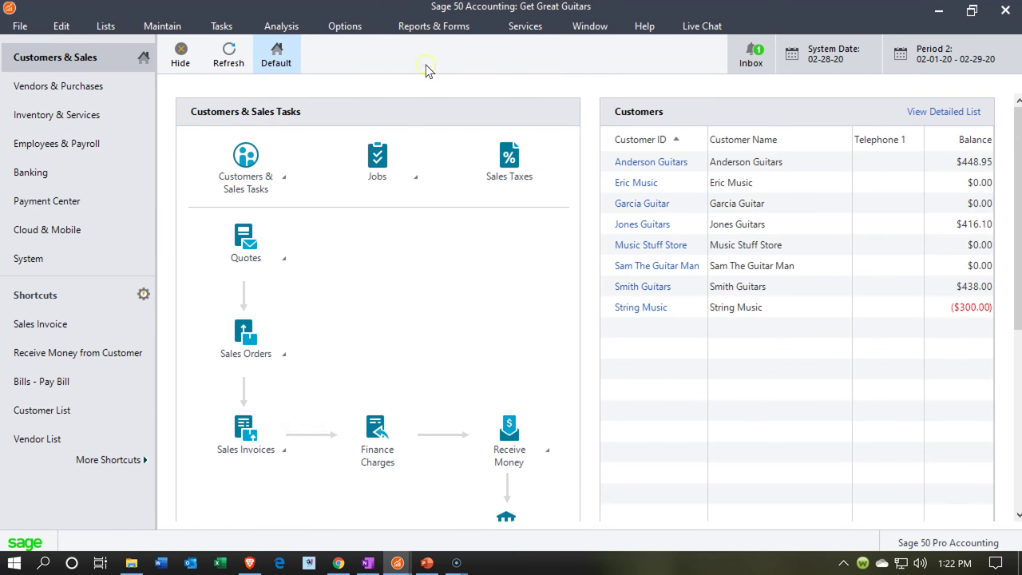
click(75, 182)
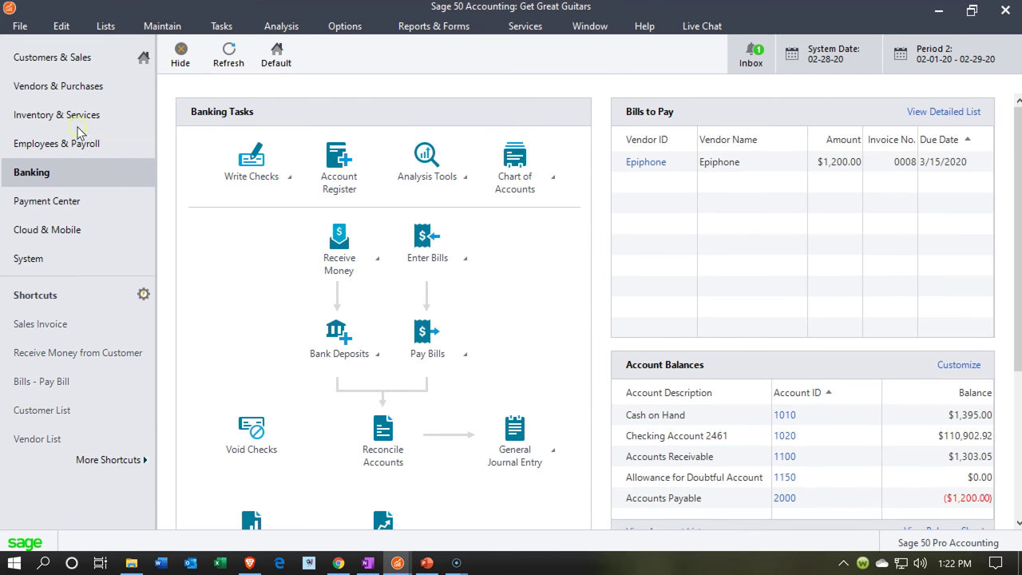
Open account 2520 Note Payable 7642 from the Chart of Accounts list.
click(107, 26)
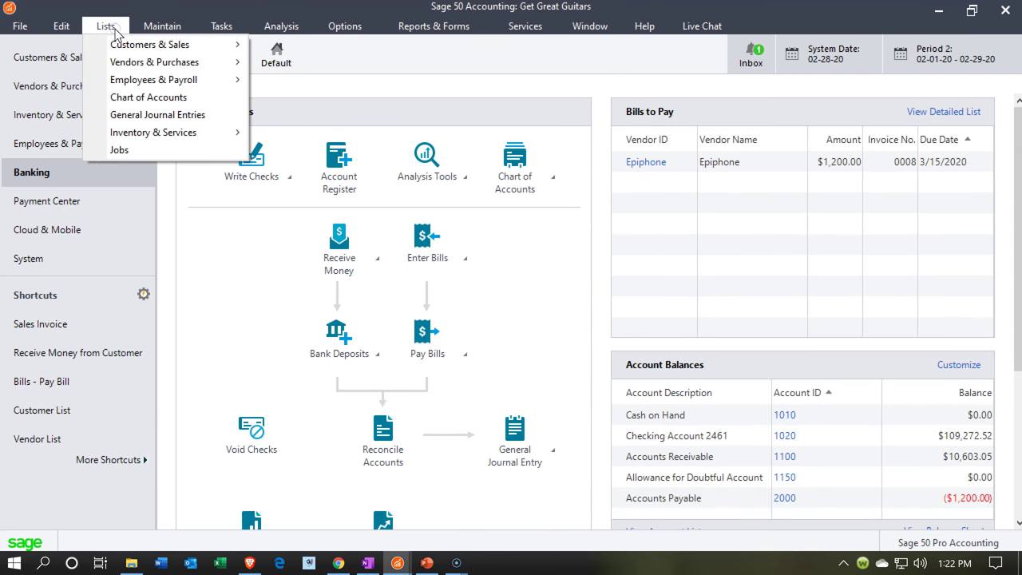
click(139, 97)
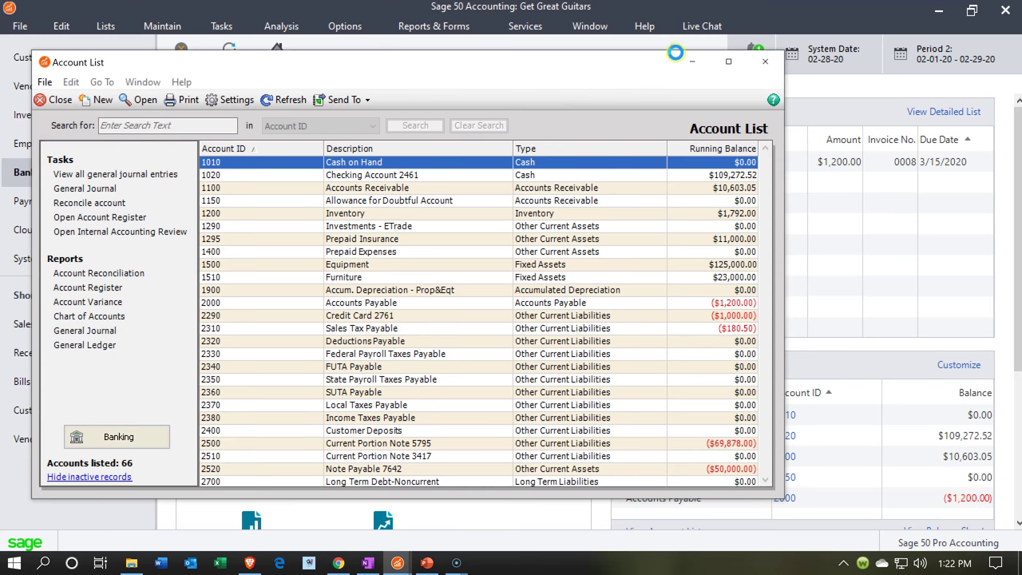
click(729, 61)
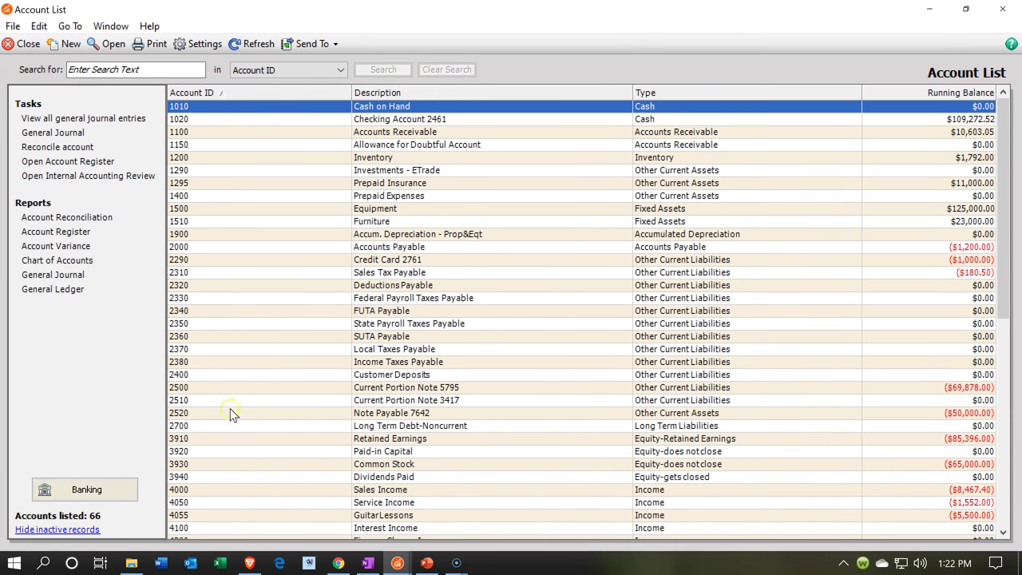
click(330, 416)
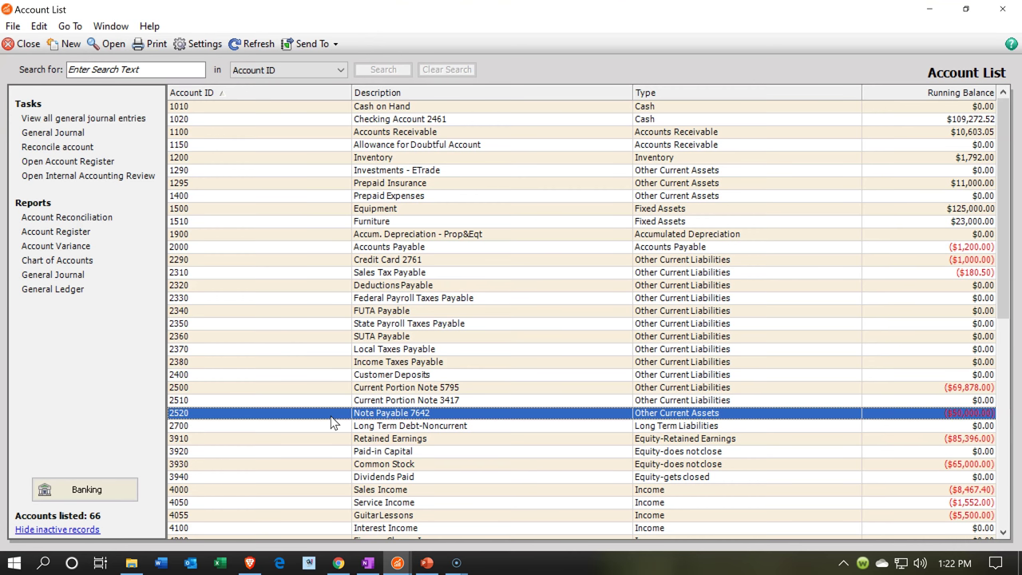
click(330, 416)
double_click(330, 413)
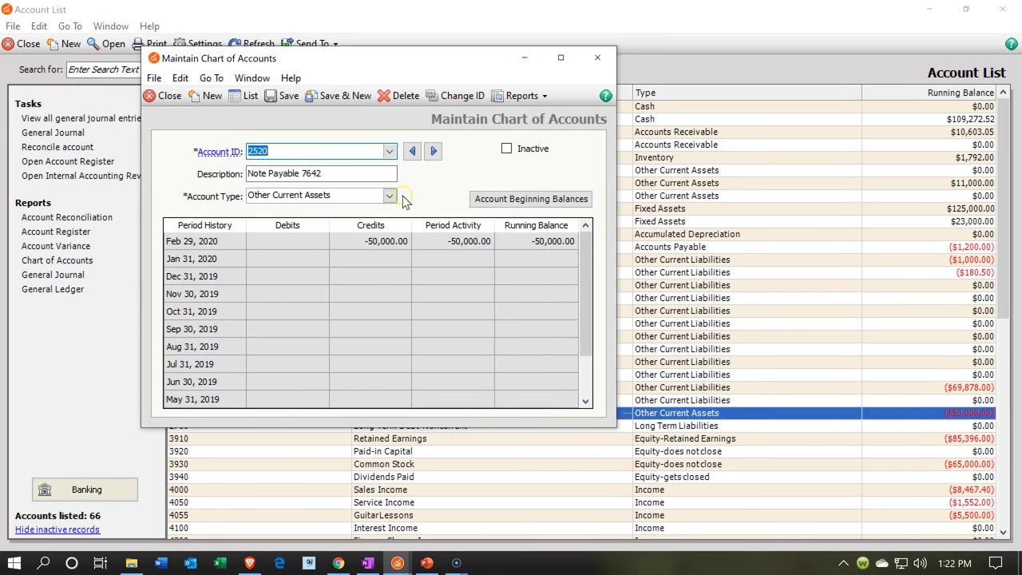
Change its type to Other Current Liabilities, save, and close both windows.
click(389, 196)
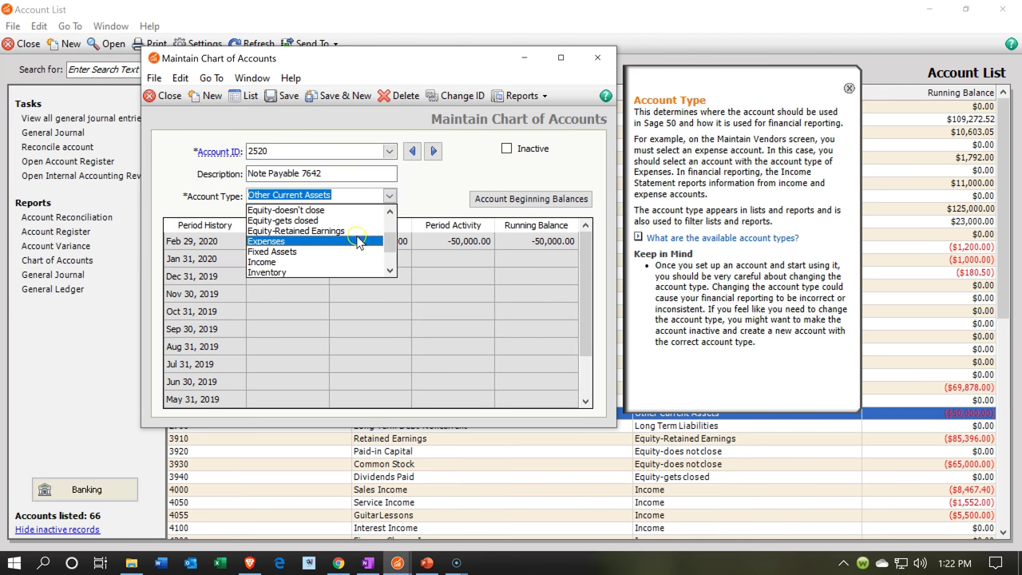
scroll(356, 242, down, 2)
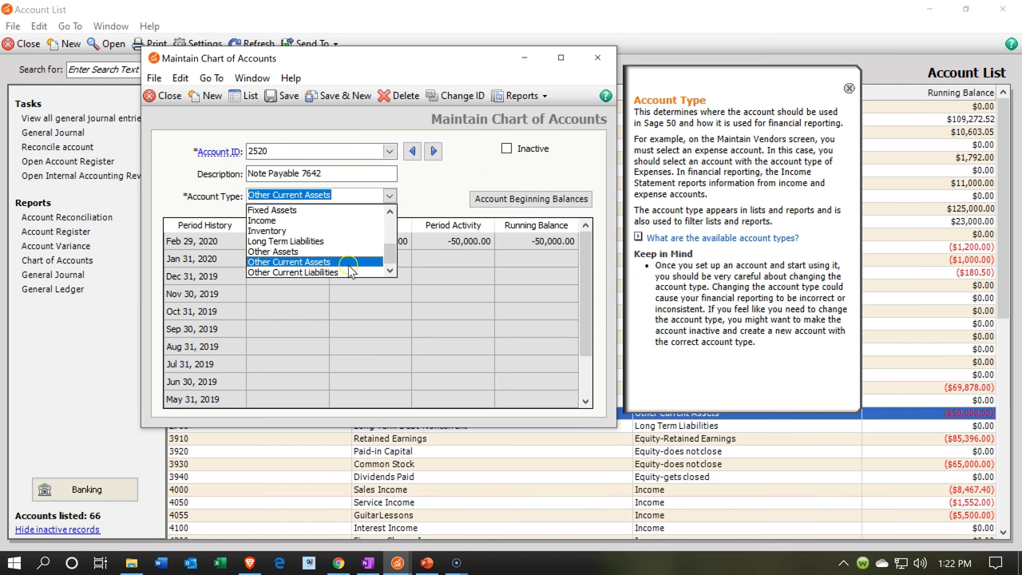
click(349, 273)
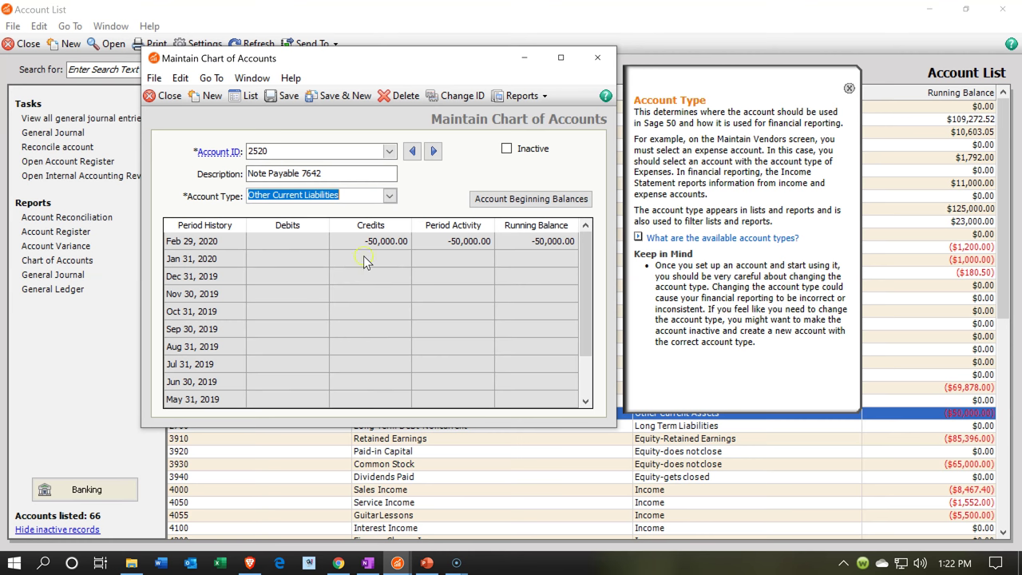
click(285, 96)
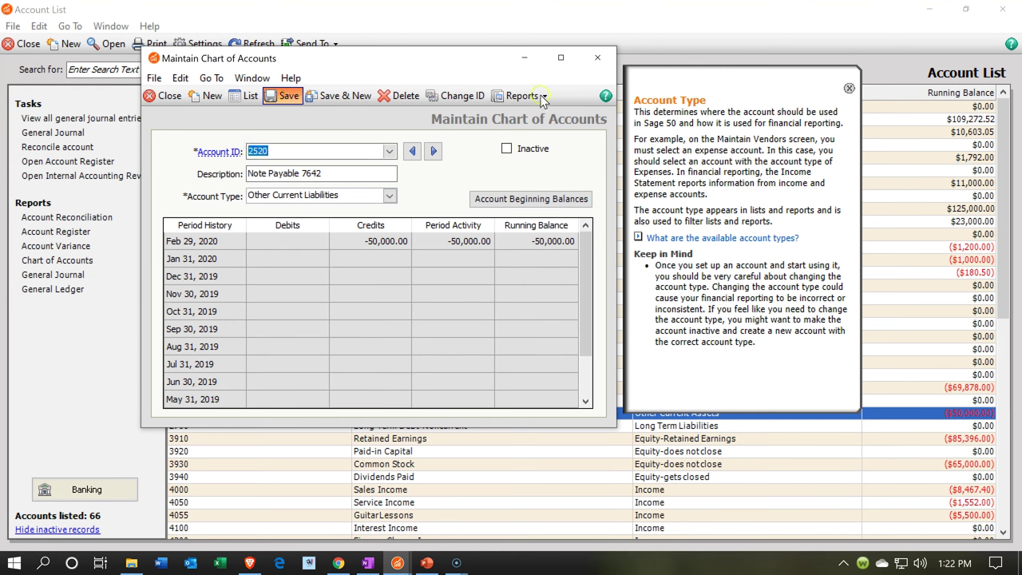
click(594, 58)
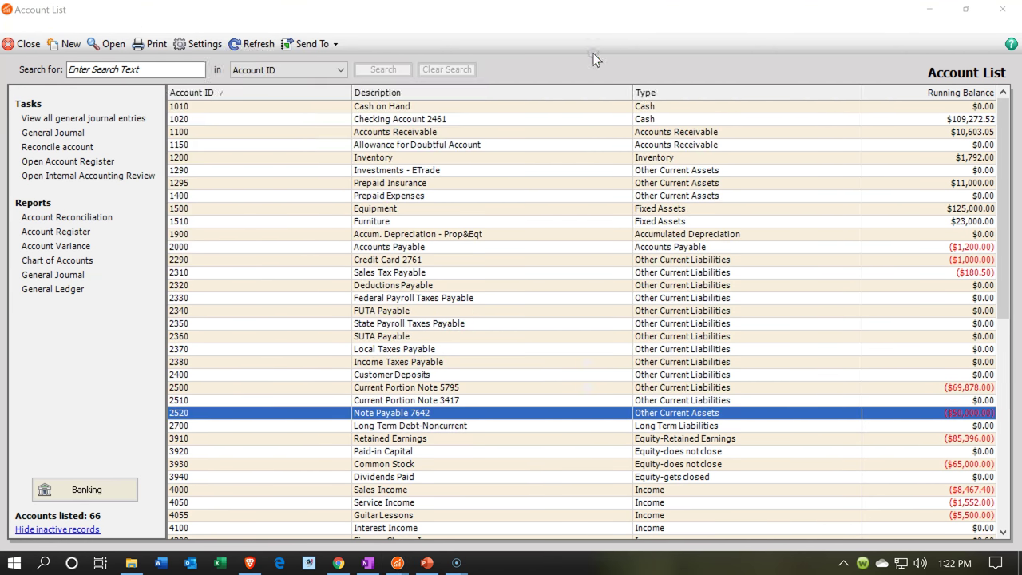
click(1000, 10)
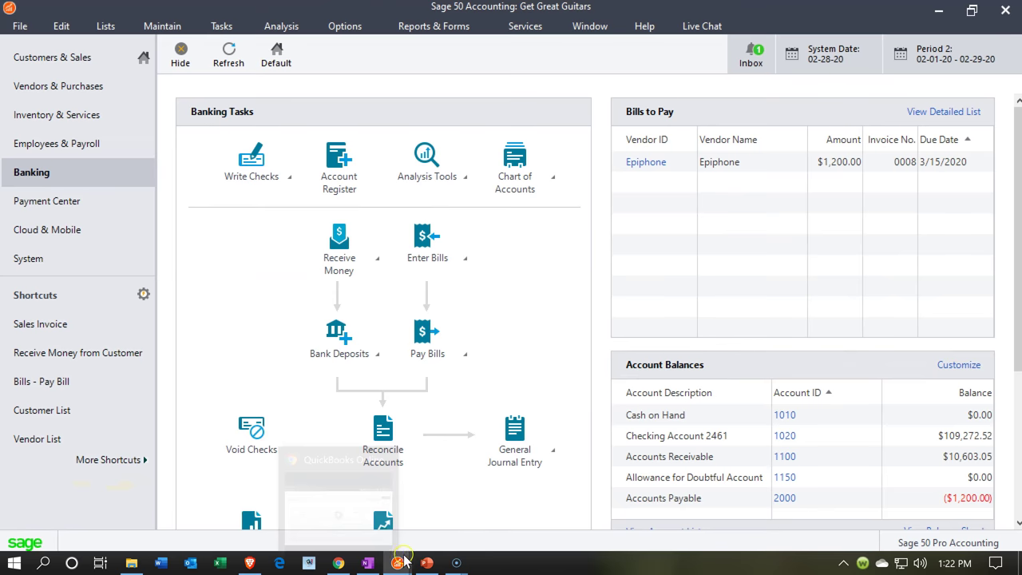
Drill from the Balance Sheet's 125,000.00 Equipment balance into its 2/28/20 journal entry.
mouse_move(404, 563)
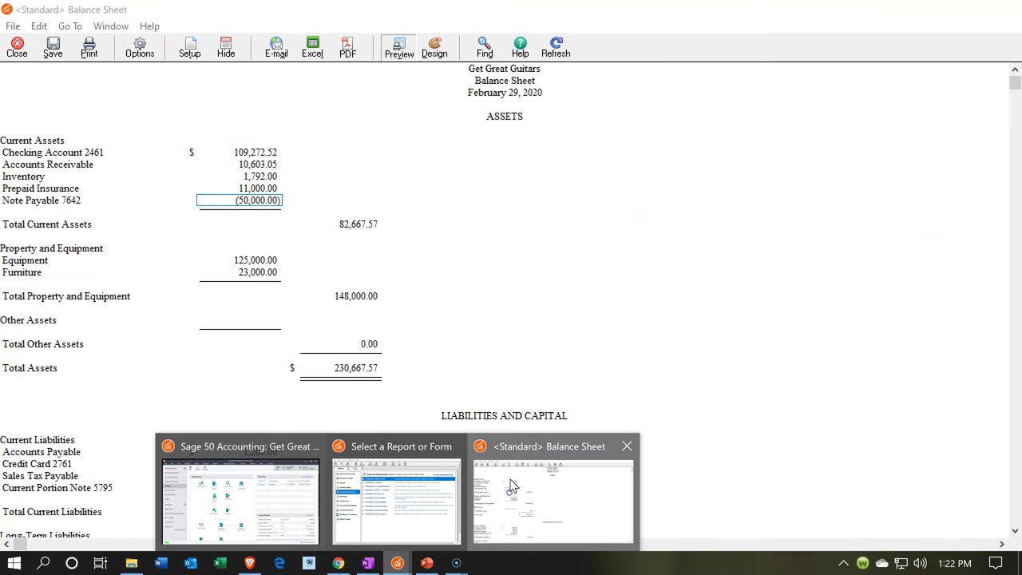
click(510, 495)
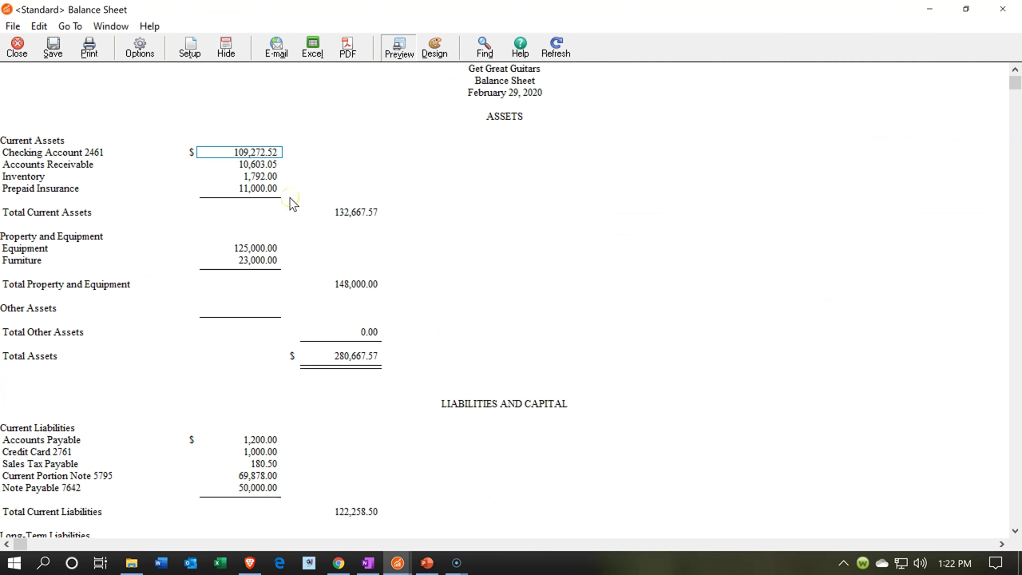
click(256, 249)
double_click(257, 251)
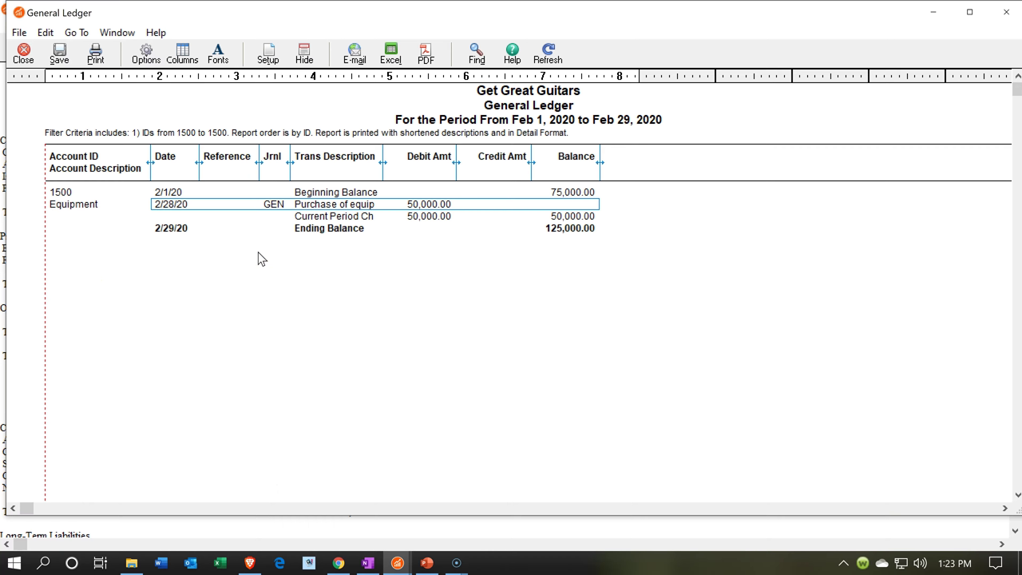
double_click(415, 204)
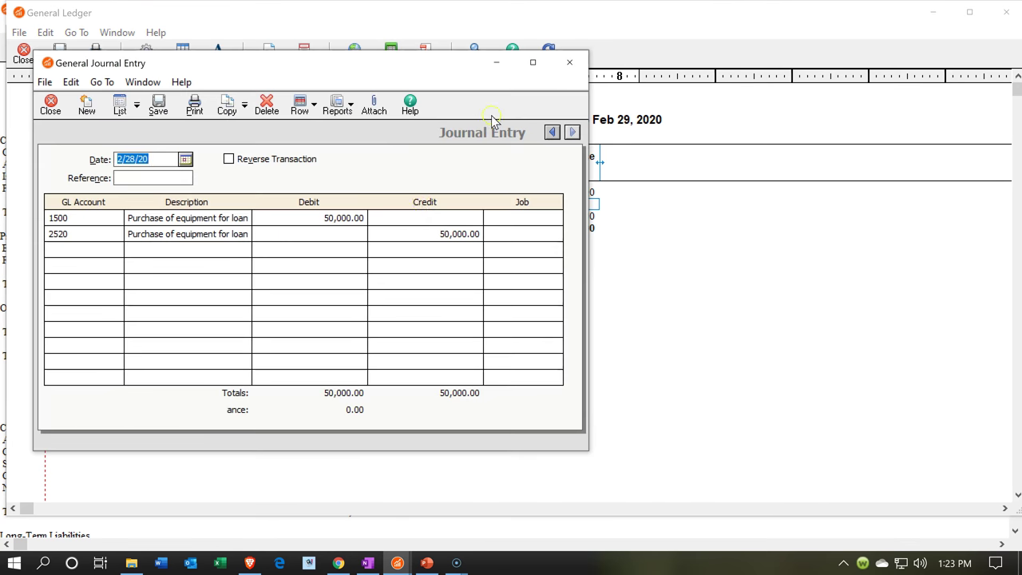
click(571, 64)
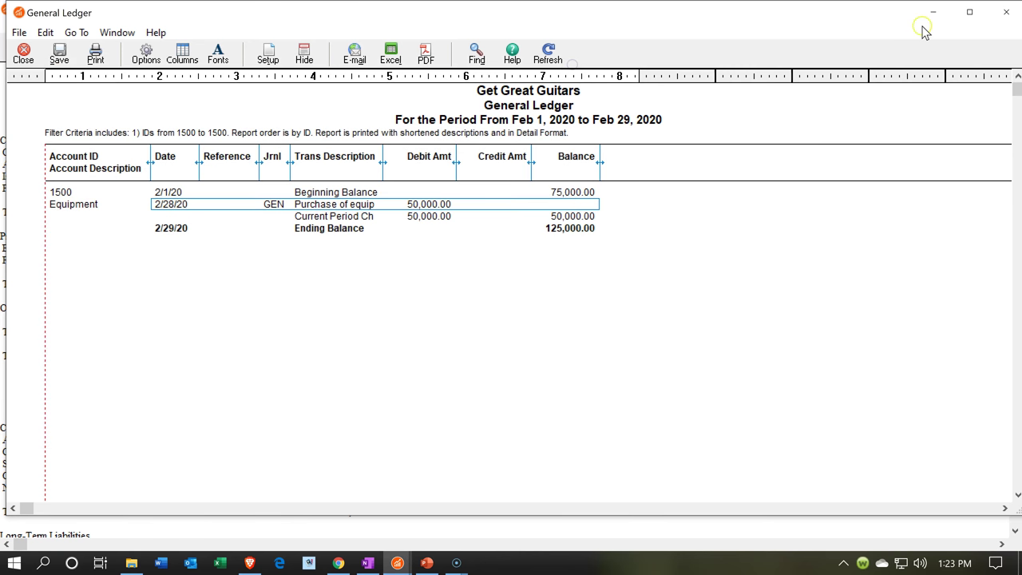
click(1006, 13)
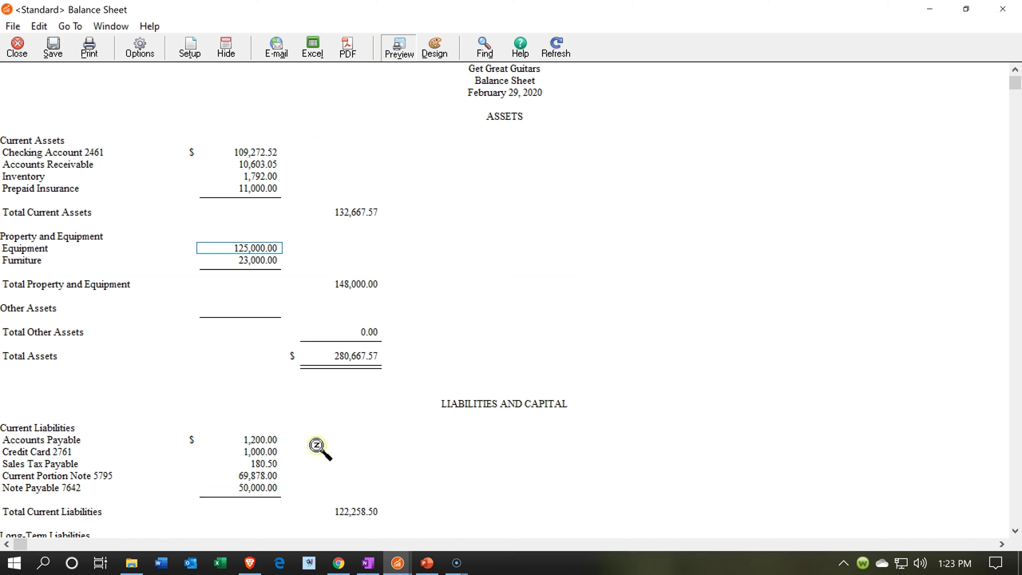
Drill from the 50,000.00 Note Payable 7642 amount to reopen the 2/28/20 entry, maximized.
scroll(317, 447, down, 1)
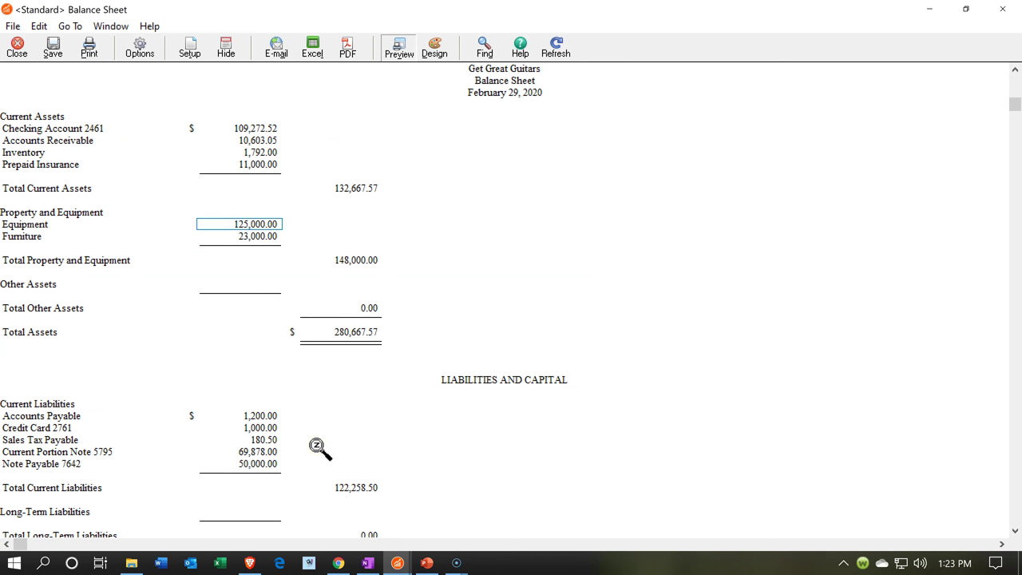
click(269, 468)
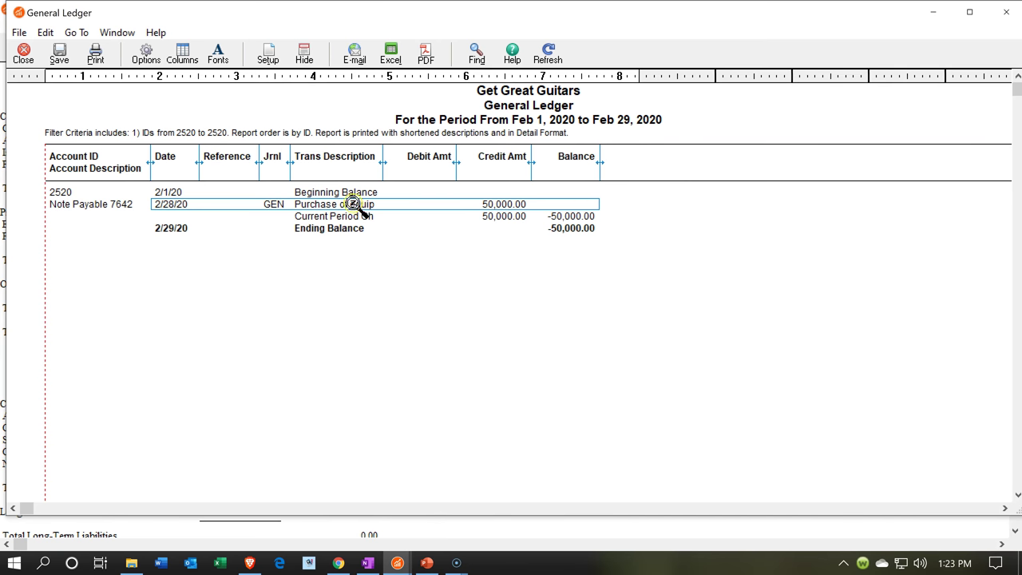
double_click(352, 204)
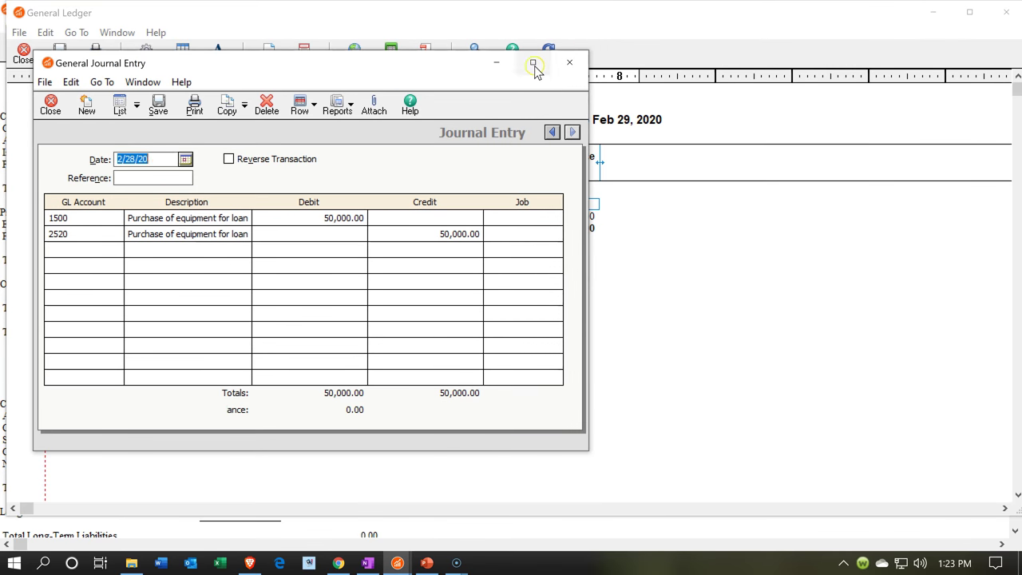
click(531, 63)
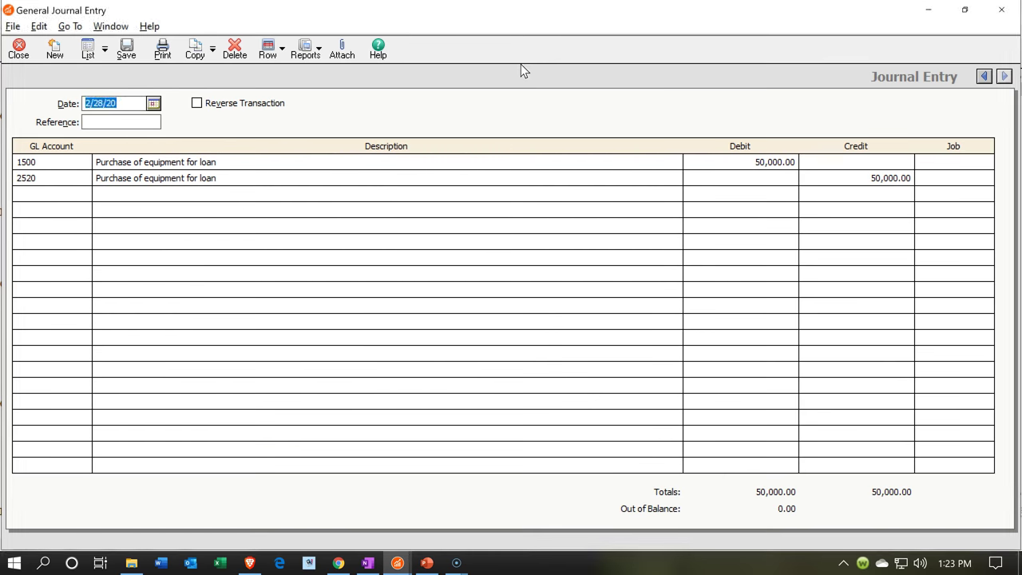